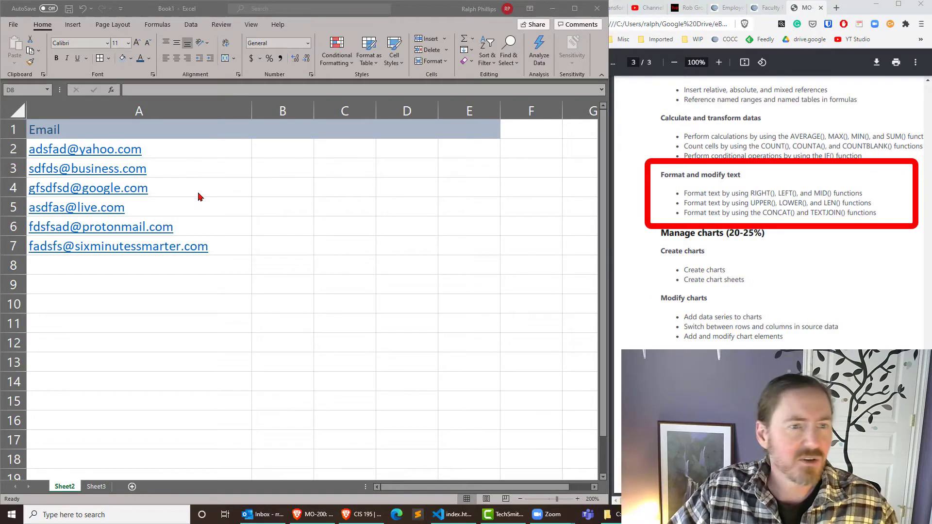
# Step: Enter the column heading "left" in cell B1
pyautogui.click(284, 139)
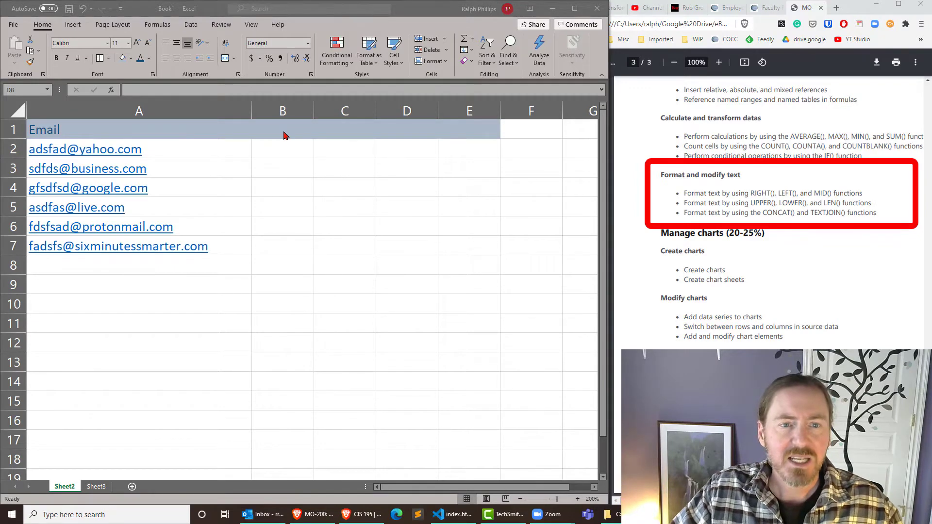
pyautogui.click(282, 135)
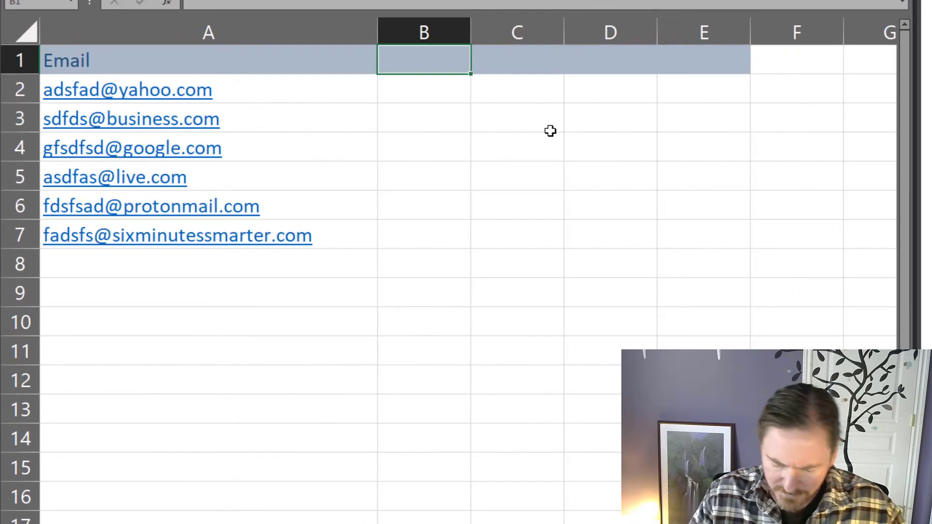
pyautogui.write('left')
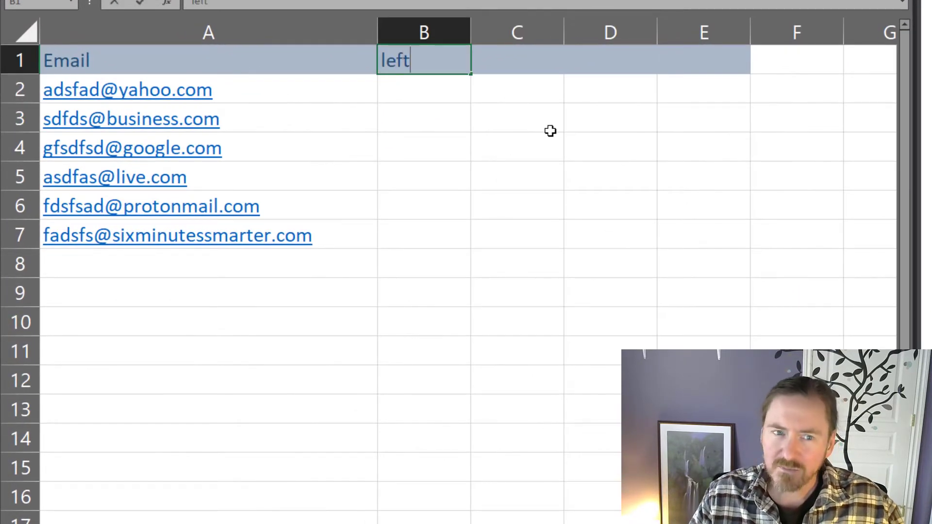
pyautogui.press('Return')
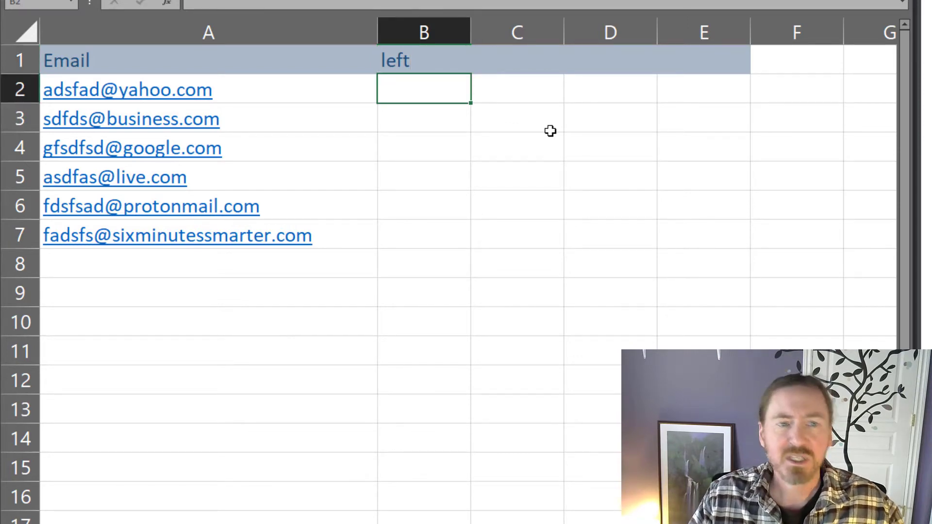
# Step: Enter =LEFT(A2,5) in cell B2 and fill the formula down to B7
pyautogui.write('=left(')
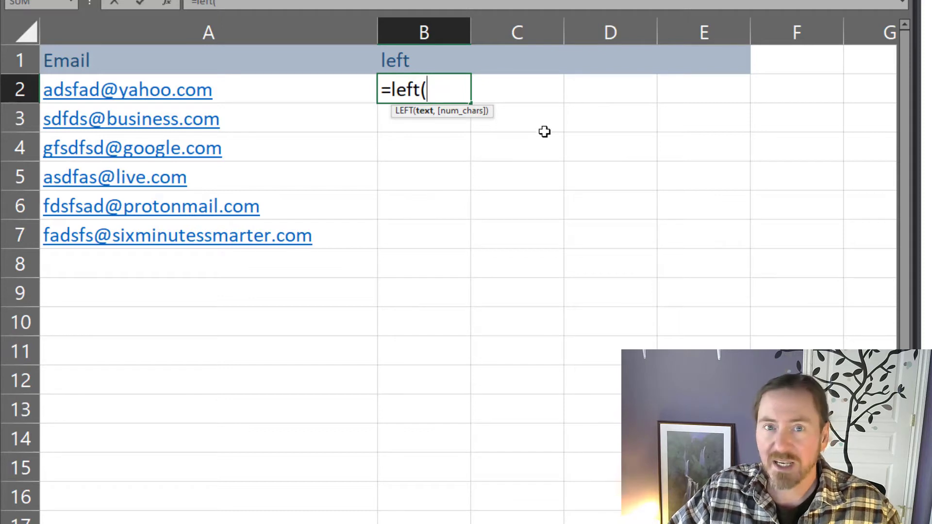
pyautogui.click(272, 93)
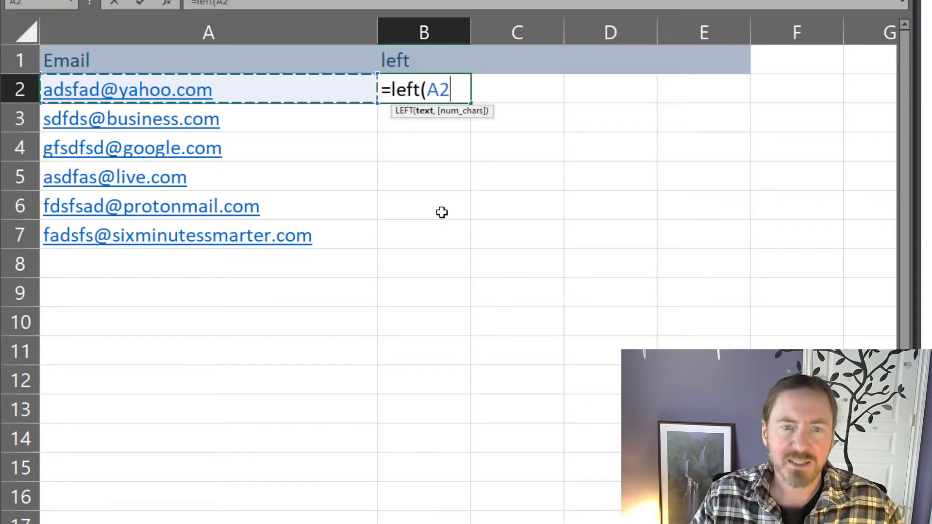
pyautogui.write(',')
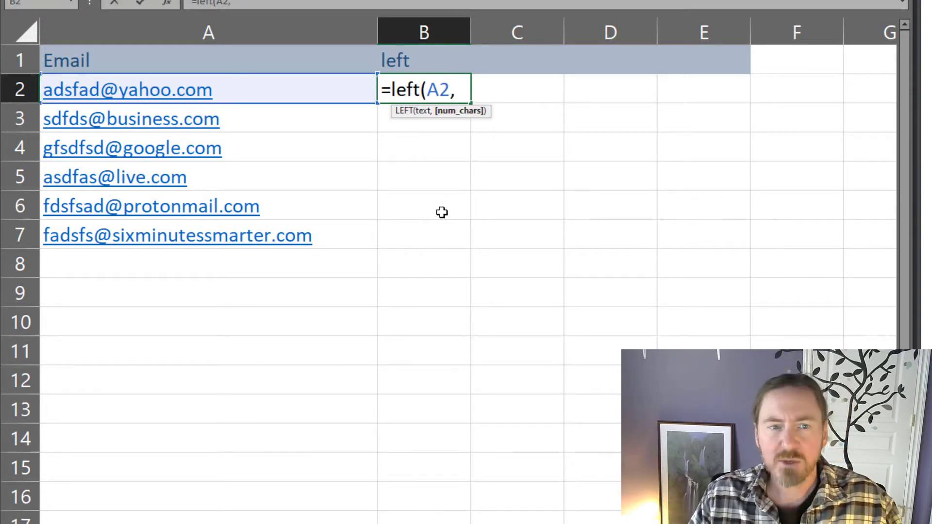
pyautogui.write('5)')
pyautogui.press('Return')
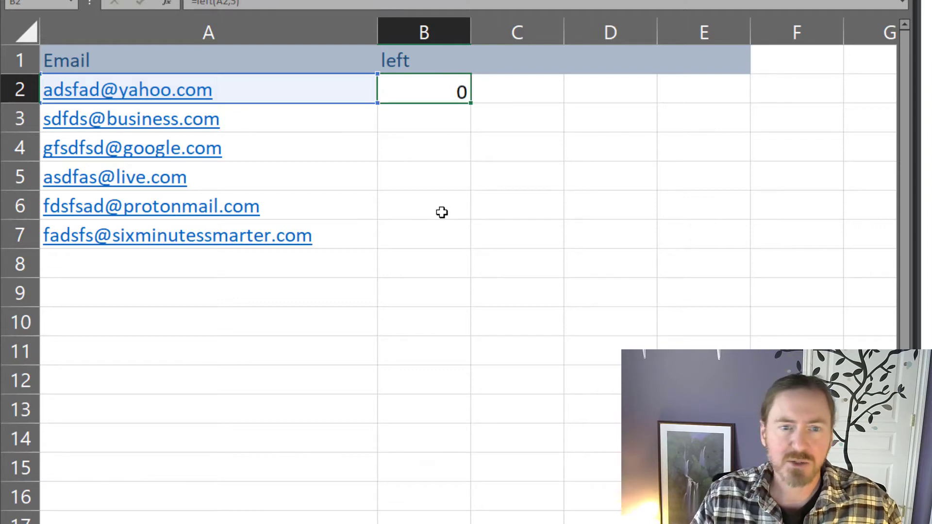
pyautogui.click(453, 90)
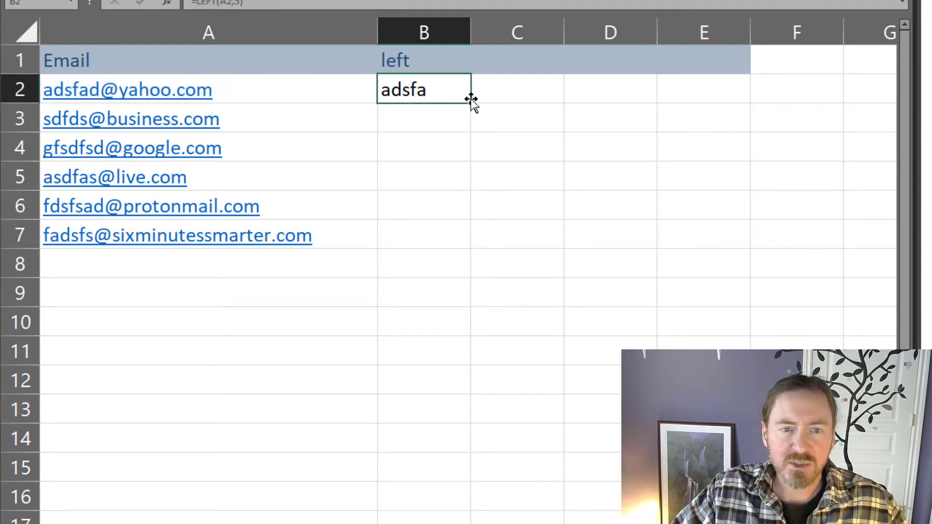
pyautogui.moveTo(472, 104); pyautogui.dragTo(462, 245)
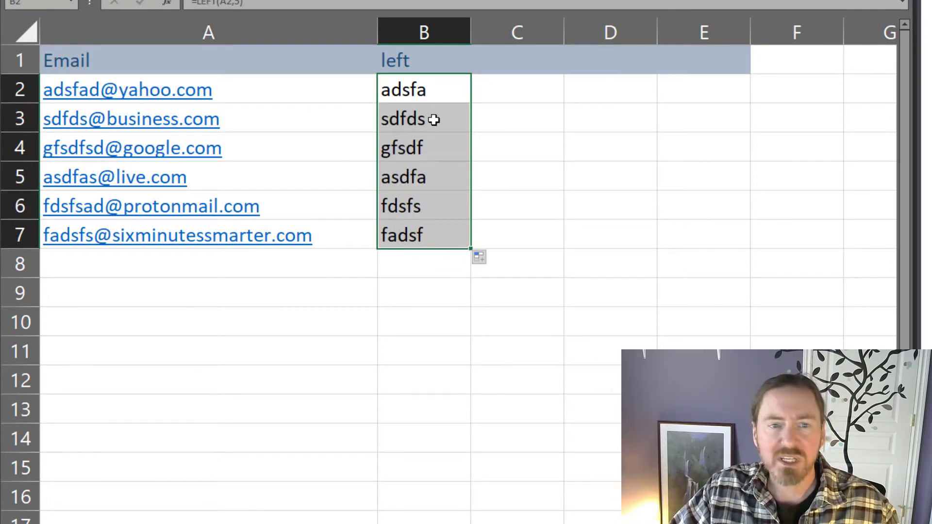
# Step: Replace the fixed character count in B2's LEFT formula with FIND("@",A2) and fill the formula down to B7
pyautogui.doubleClick(442, 88)
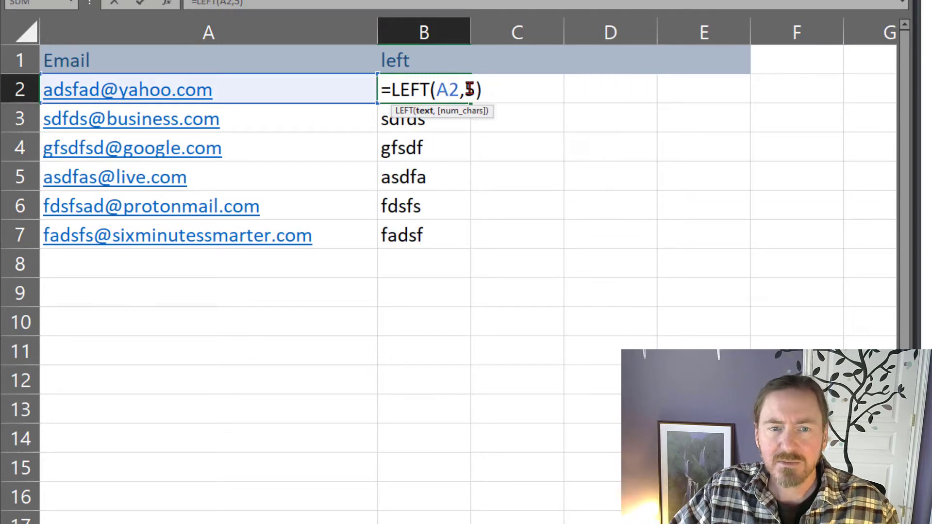
pyautogui.doubleClick(470, 88)
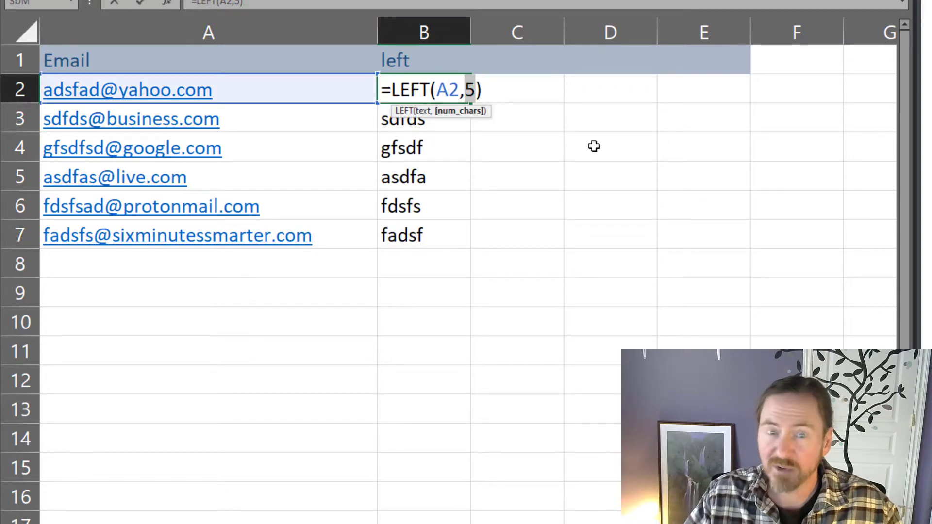
pyautogui.write('find')
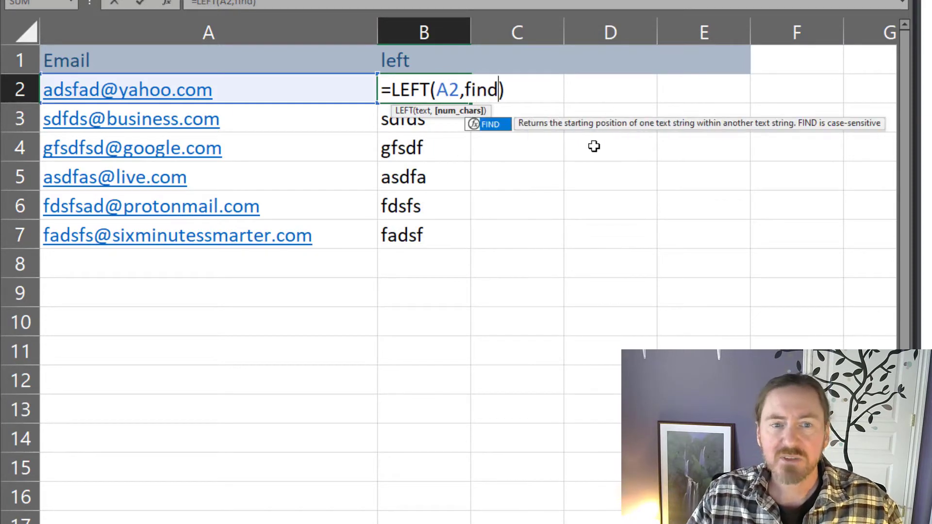
pyautogui.write('()')
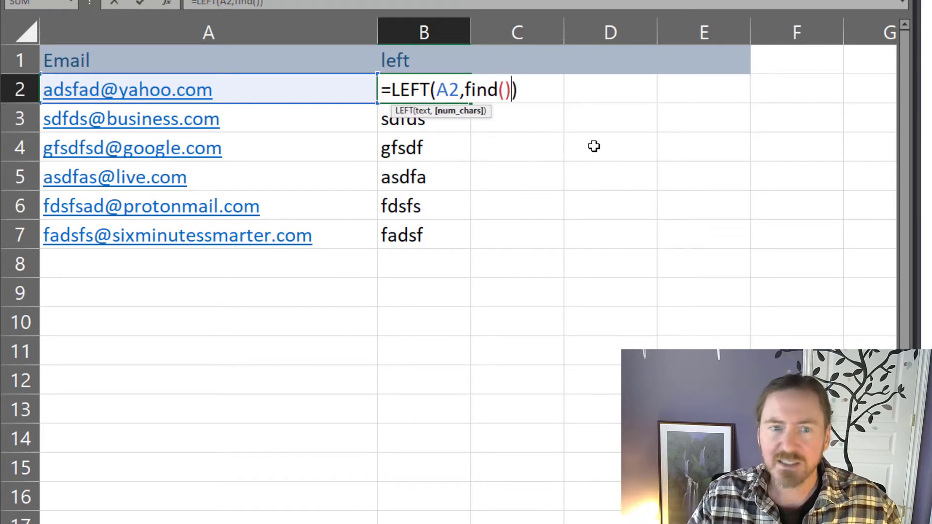
pyautogui.click(506, 90)
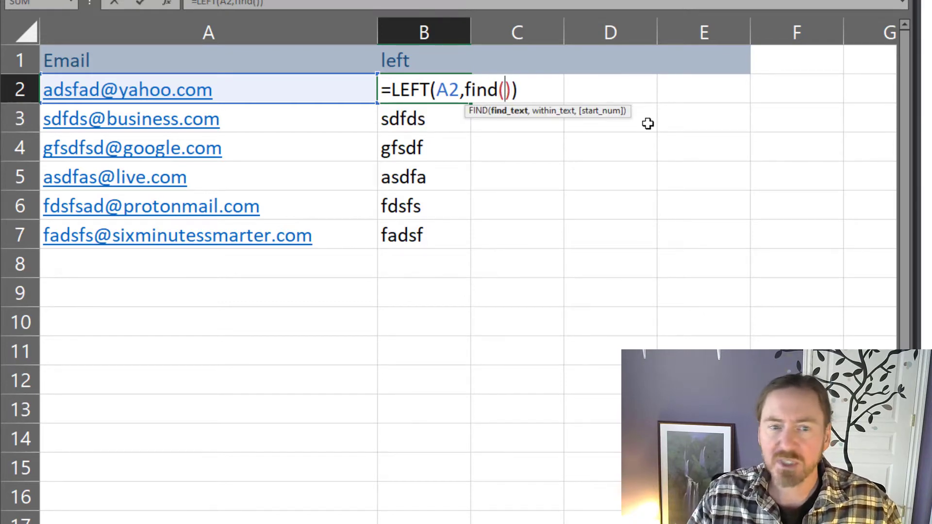
pyautogui.write('"@",')
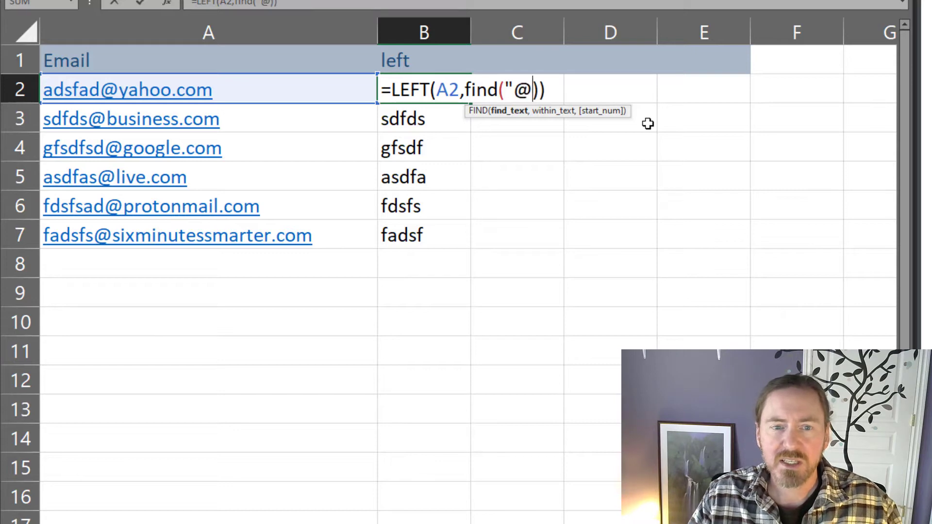
pyautogui.click(252, 92)
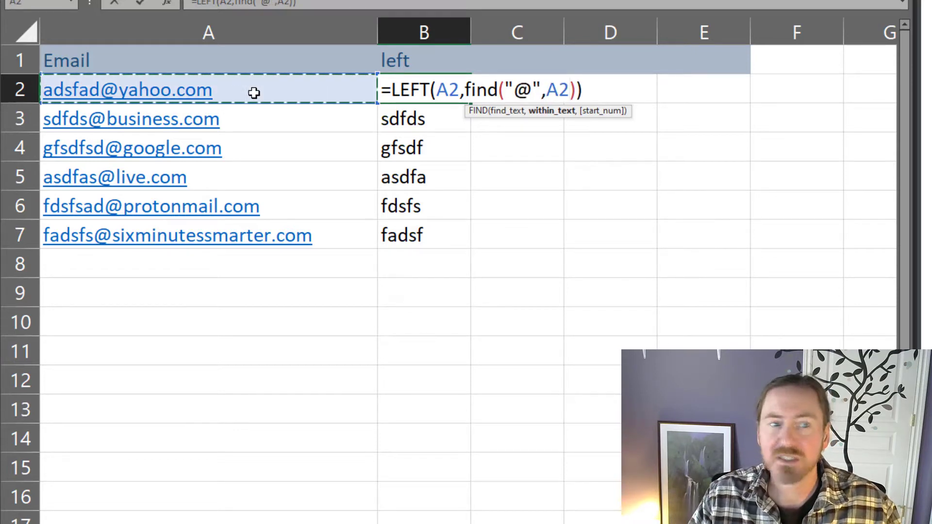
pyautogui.press('Return')
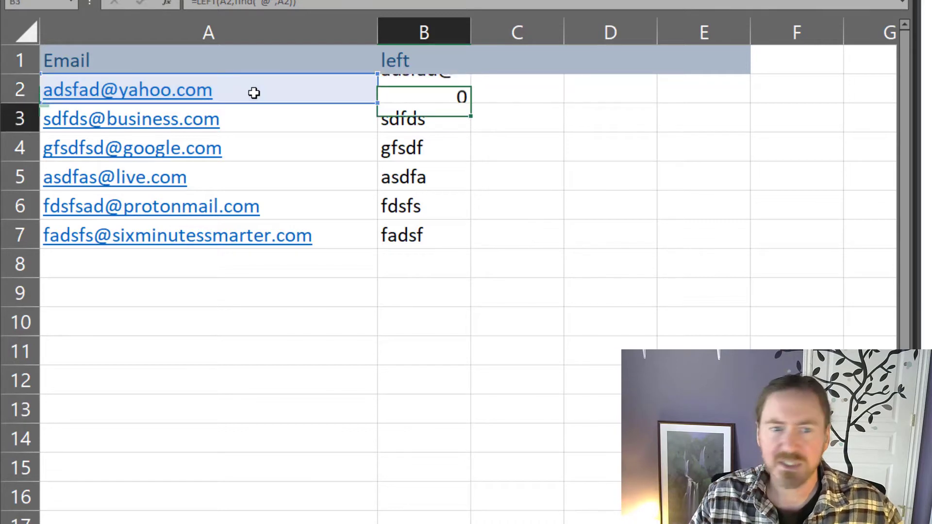
pyautogui.click(419, 90)
pyautogui.moveTo(470, 102); pyautogui.dragTo(468, 238)
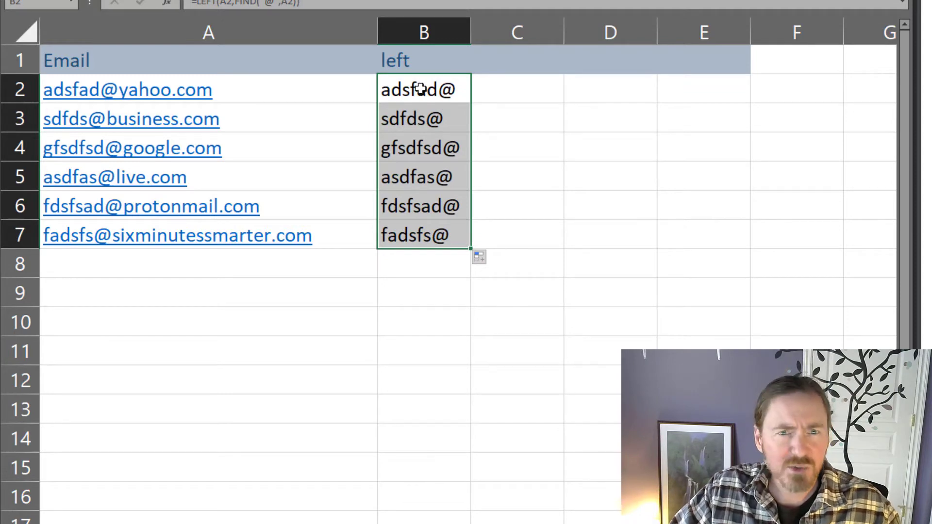
# Step: Subtract 1 from the FIND result in B2, giving =LEFT(A2,FIND("@",A2)-1), and fill the formula down to B7
pyautogui.doubleClick(395, 89)
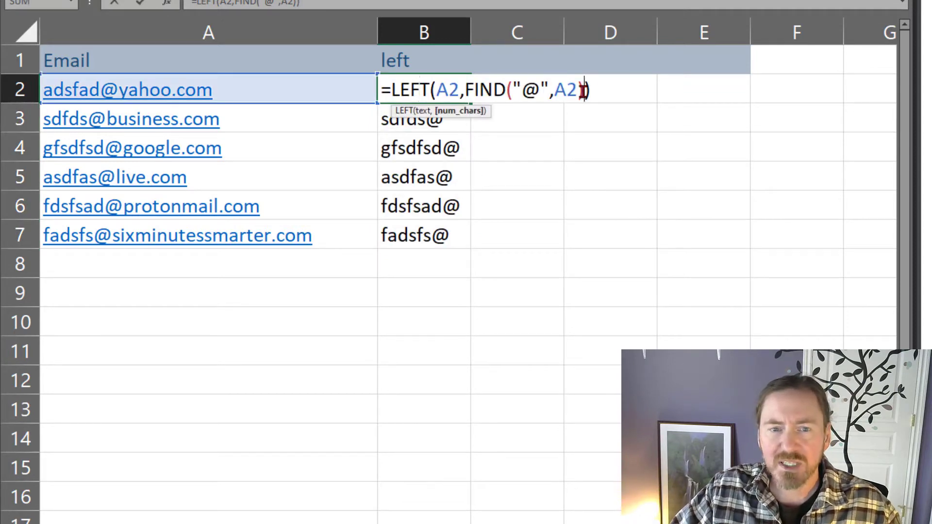
pyautogui.moveTo(465, 89); pyautogui.dragTo(581, 94)
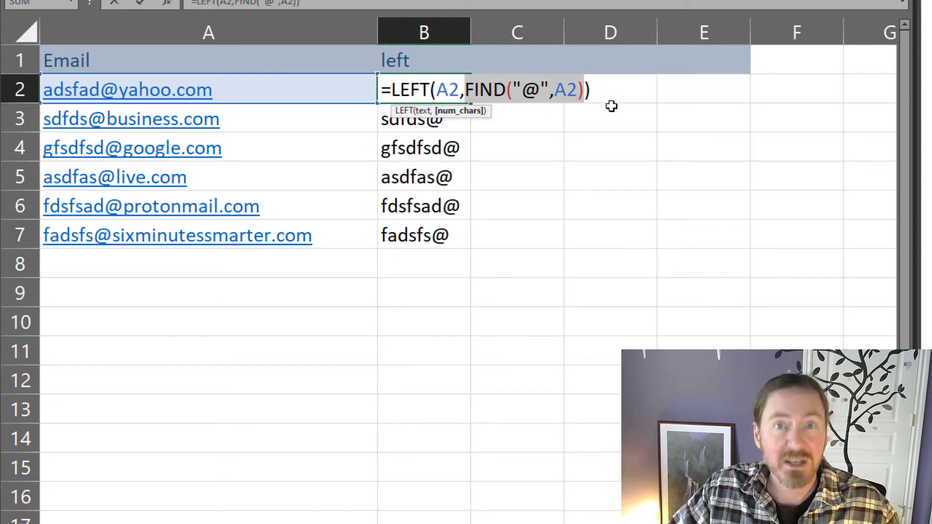
pyautogui.click(585, 90)
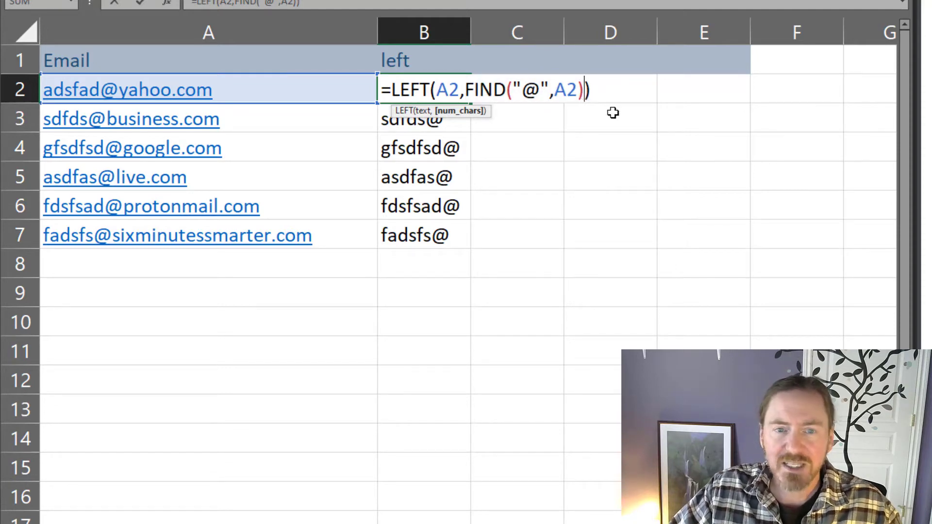
pyautogui.write('-1')
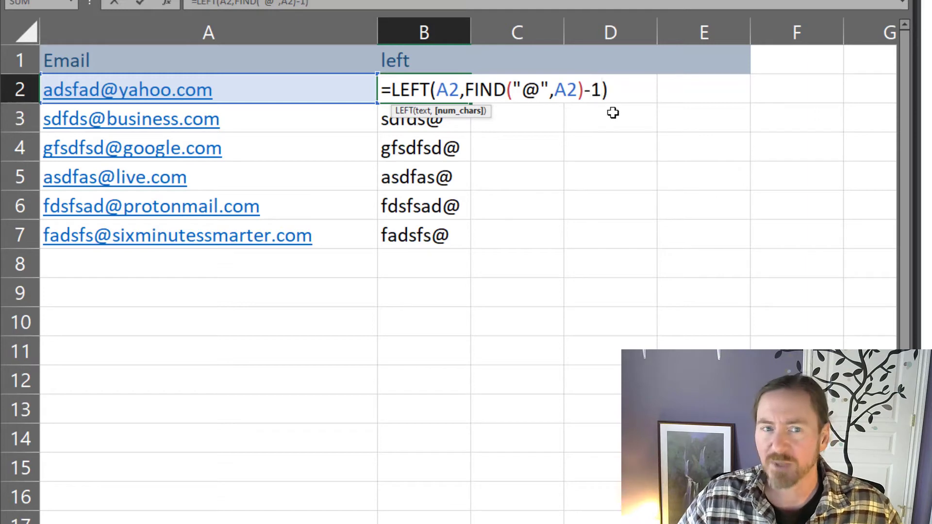
pyautogui.press('Return')
pyautogui.click(457, 94)
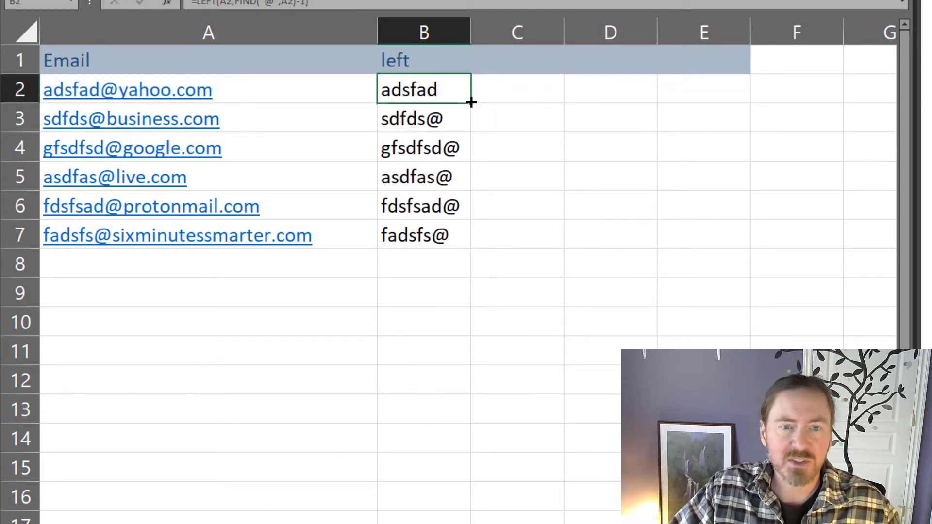
pyautogui.moveTo(471, 103); pyautogui.dragTo(471, 243)
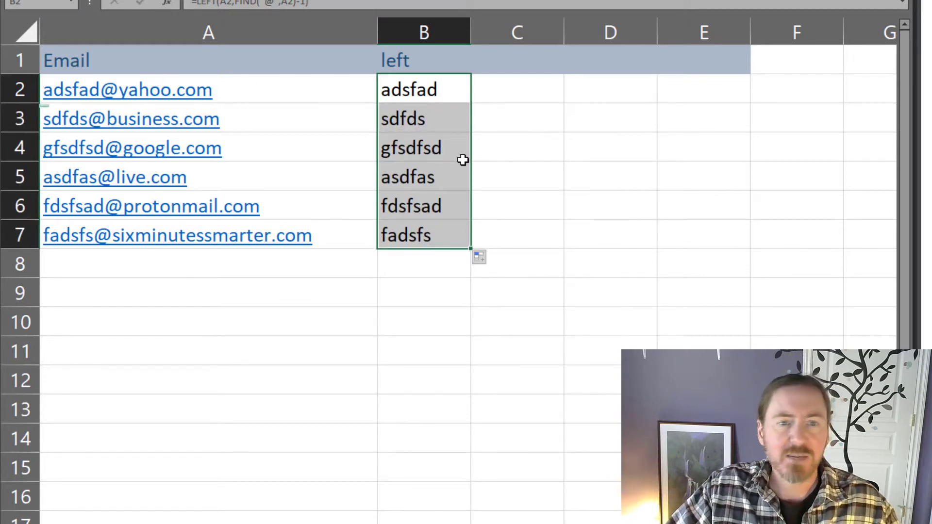
pyautogui.doubleClick(449, 97)
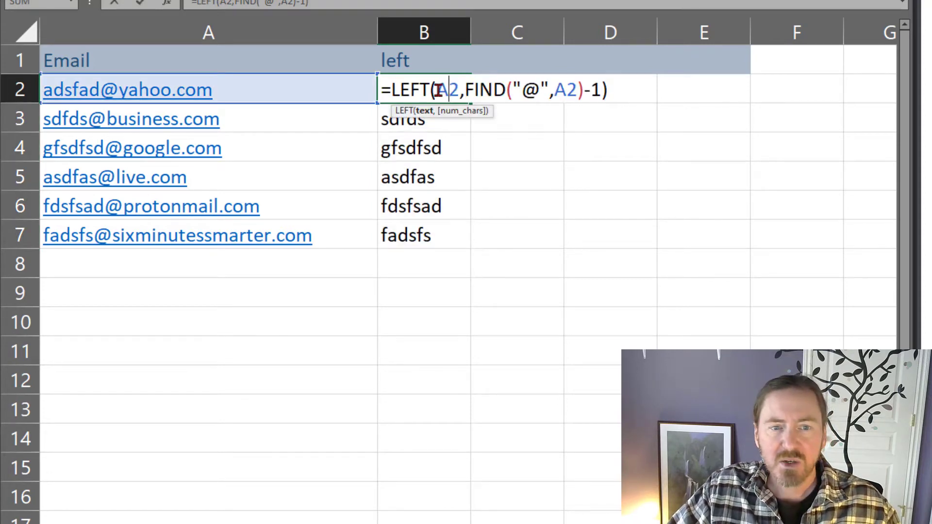
pyautogui.moveTo(437, 90); pyautogui.dragTo(601, 94)
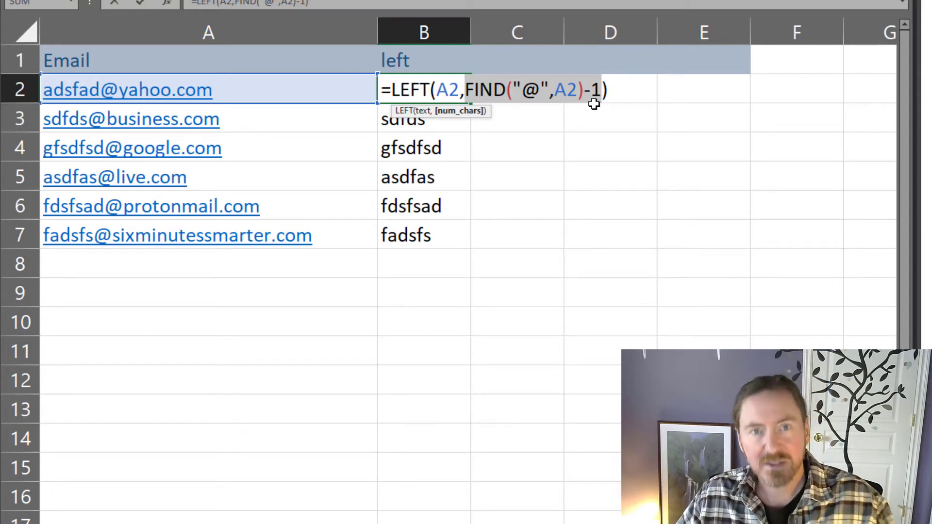
pyautogui.press('Return')
# Step: Enter the column heading "mid" in cell C1
pyautogui.click(475, 55)
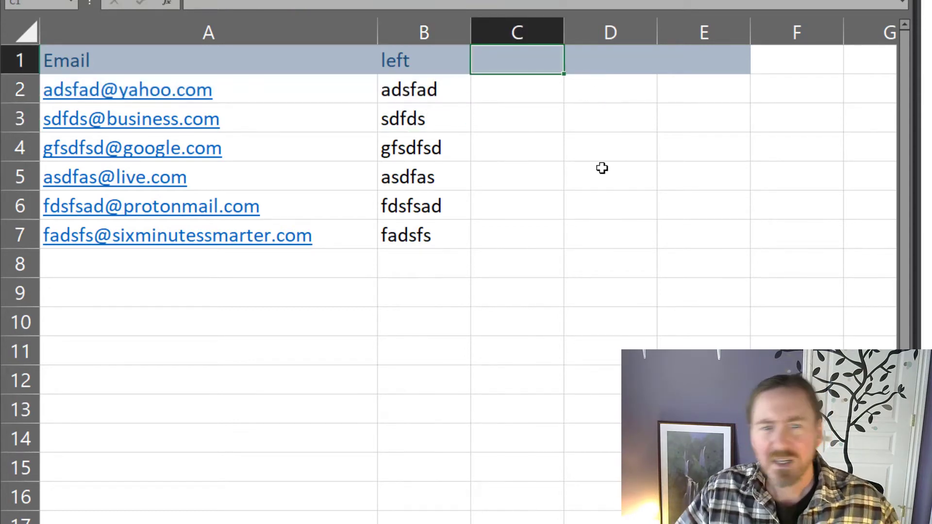
pyautogui.write('mid')
pyautogui.press('Return')
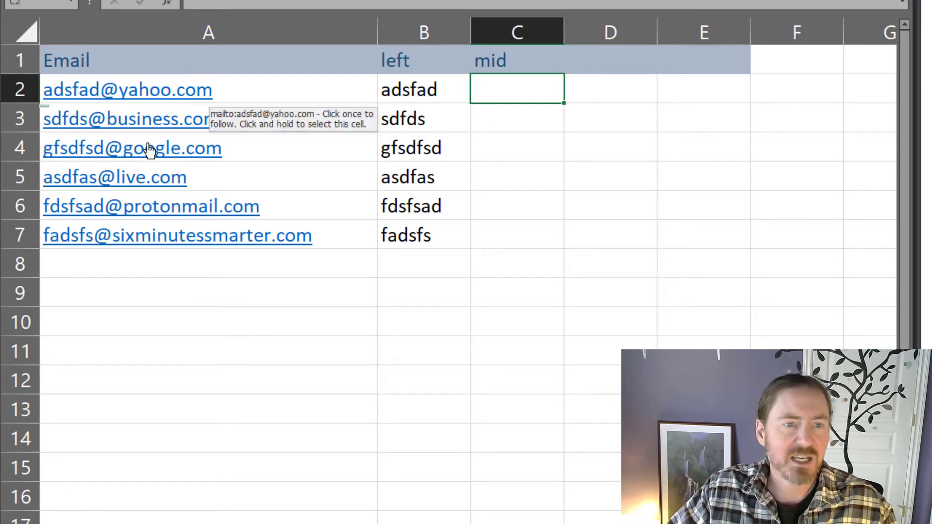
# Step: Enter the formula =MID(A2,7,10) in cell C2
pyautogui.click(512, 165)
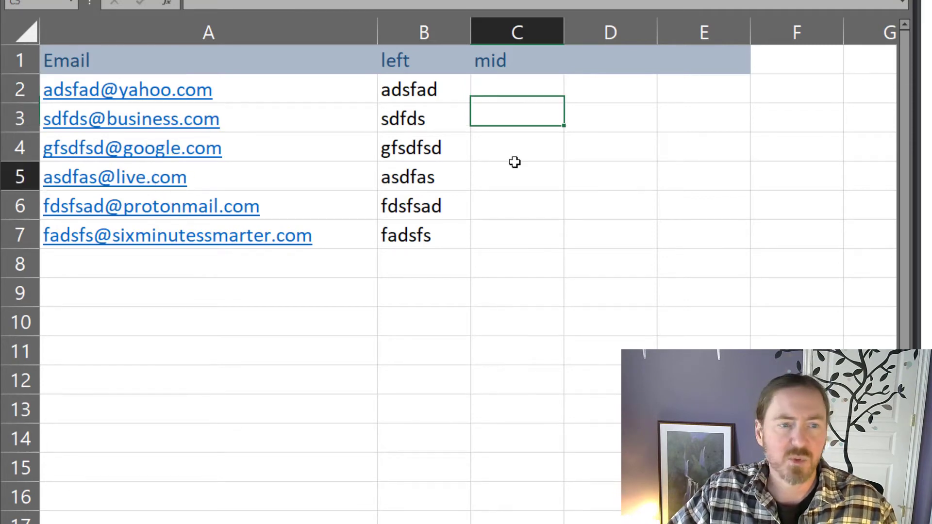
pyautogui.click(507, 99)
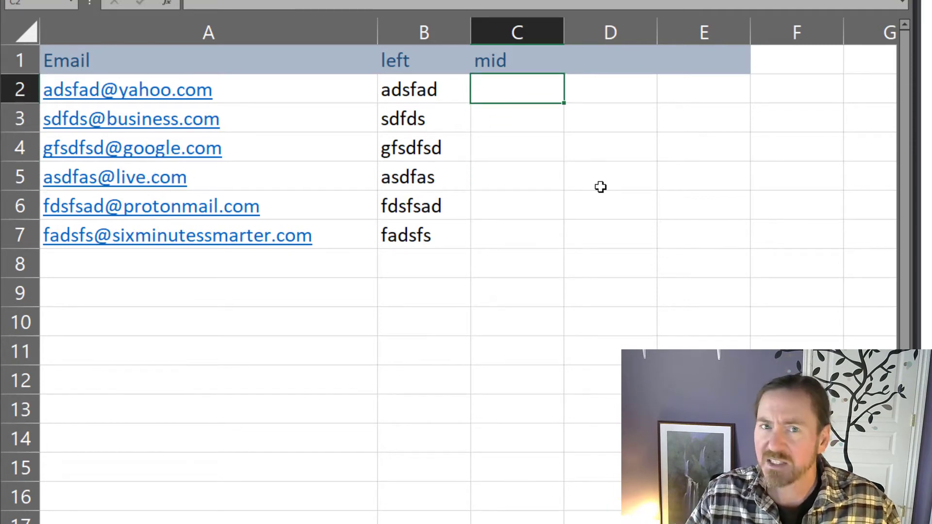
pyautogui.write('=')
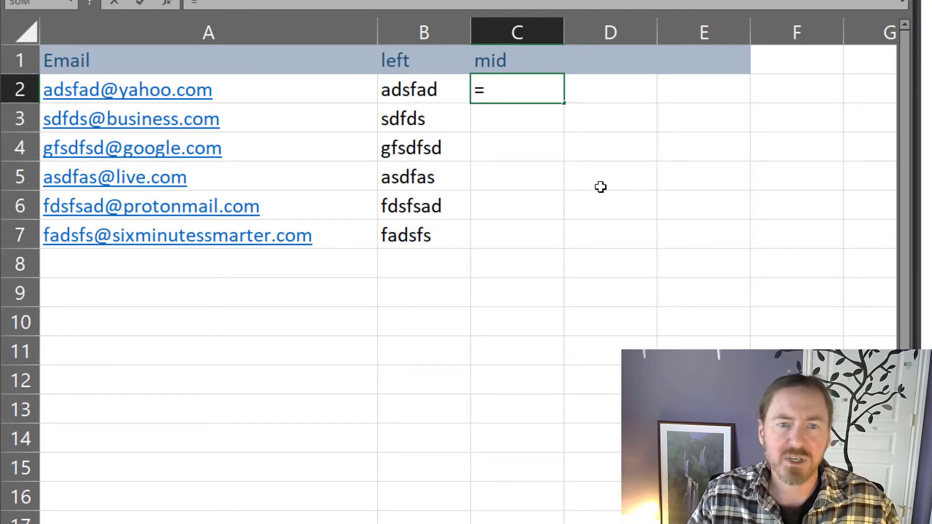
pyautogui.write('mid(')
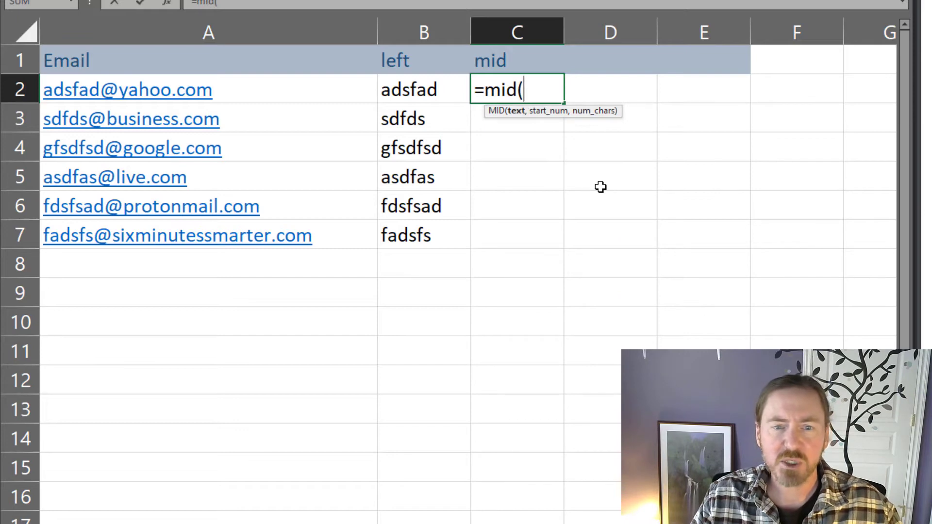
pyautogui.click(306, 89)
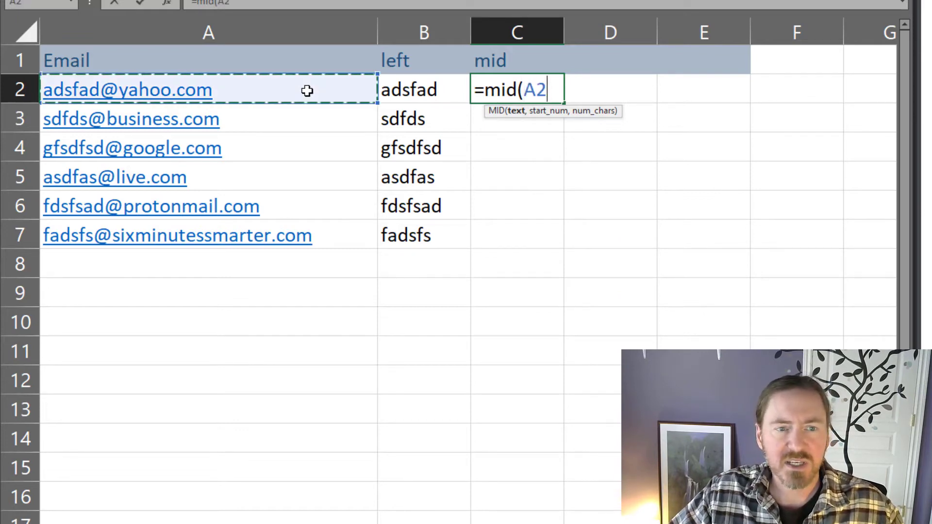
pyautogui.write(',')
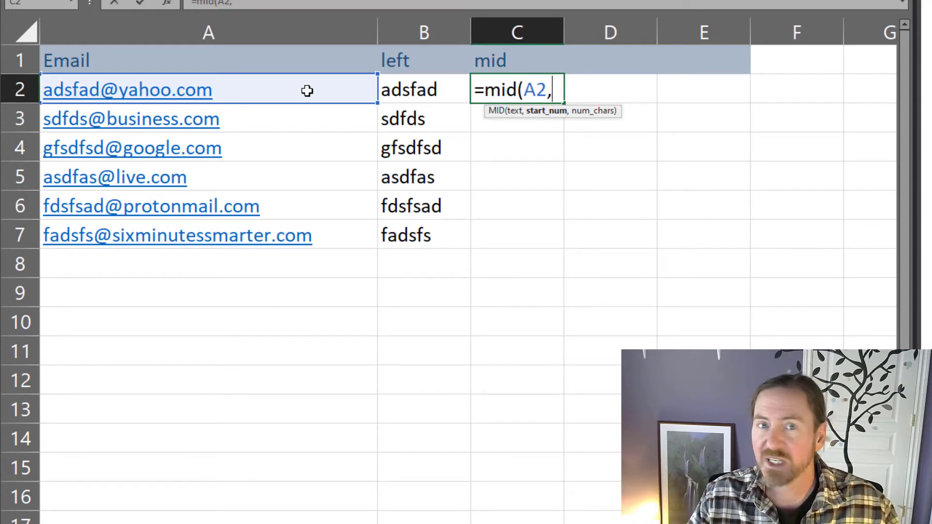
pyautogui.write('7')
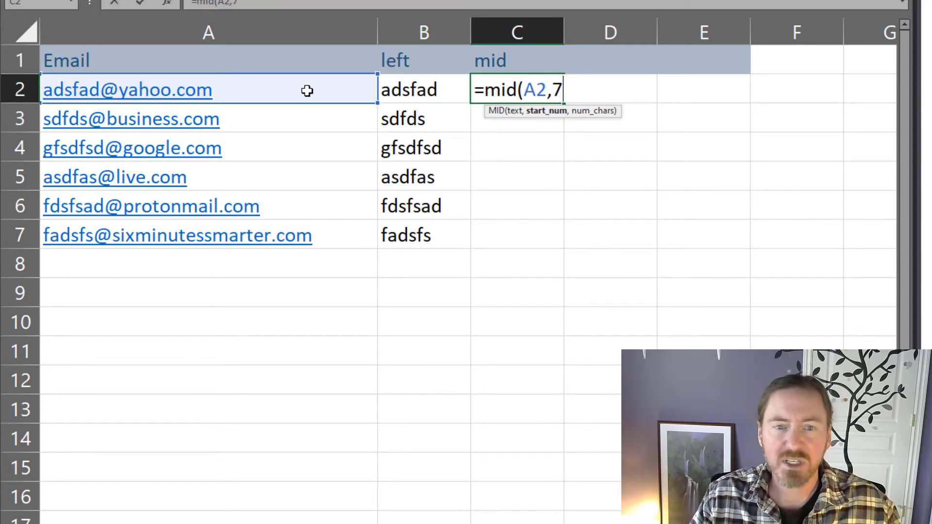
pyautogui.write(',')
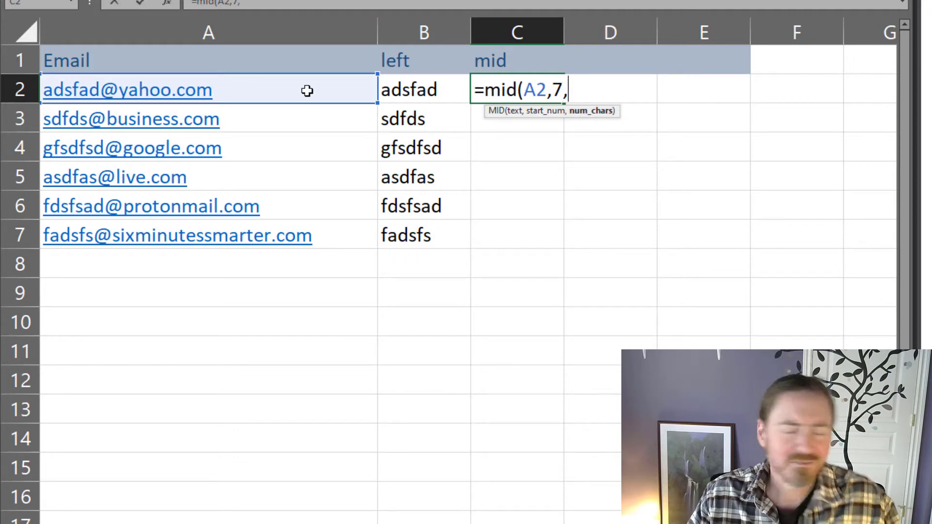
pyautogui.write('10)')
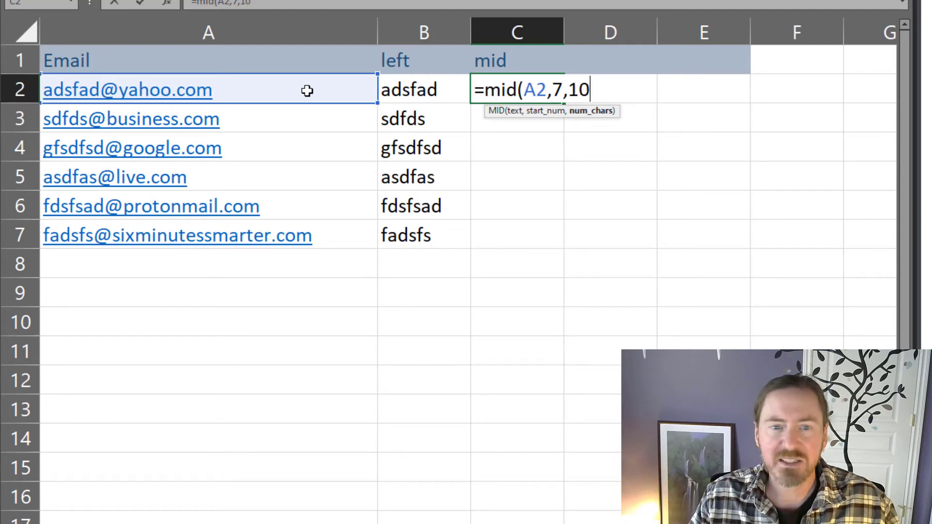
pyautogui.press('Return')
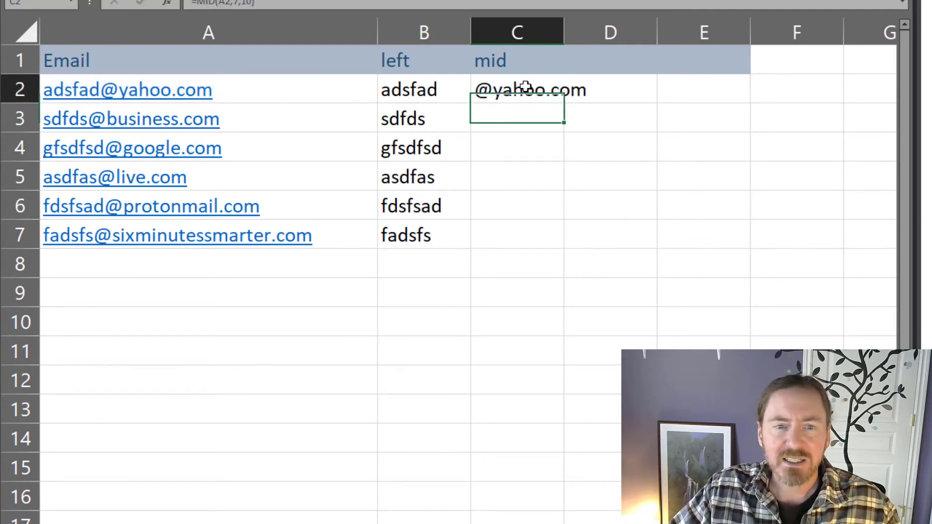
# Step: Fill the MID formula from C2 down to C7
pyautogui.click(525, 89)
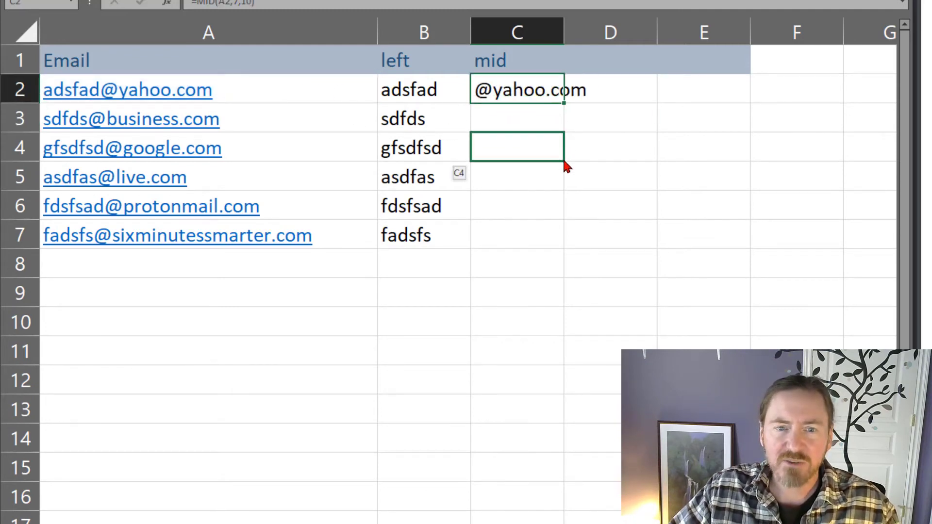
pyautogui.doubleClick(564, 103)
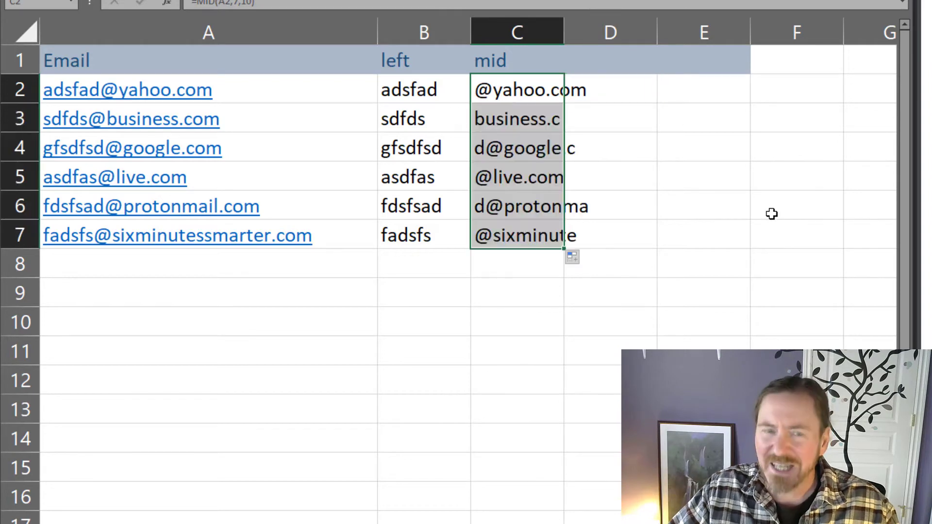
pyautogui.hotkey('shift', 'Up')
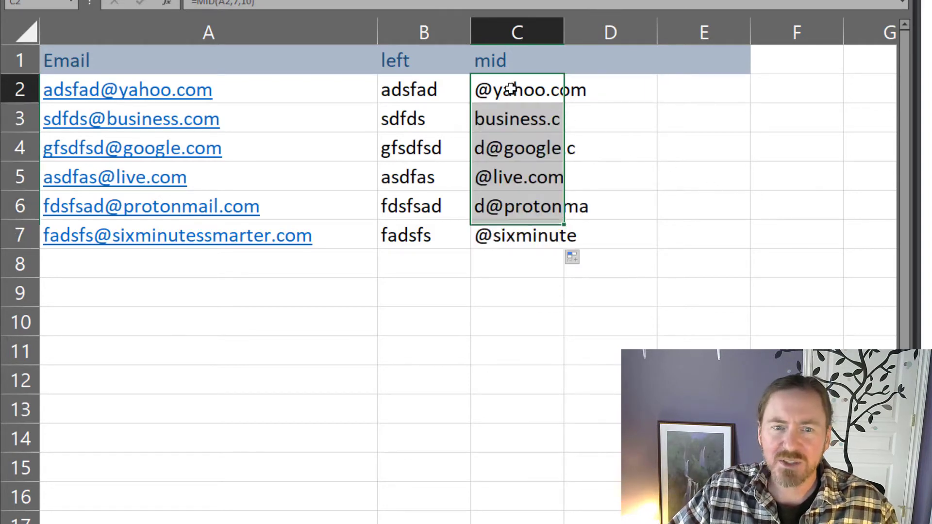
# Step: Replace the fixed start number in C2's MID formula with FIND("@",A2) and fill the formula down to C7
pyautogui.doubleClick(510, 89)
pyautogui.doubleClick(537, 90)
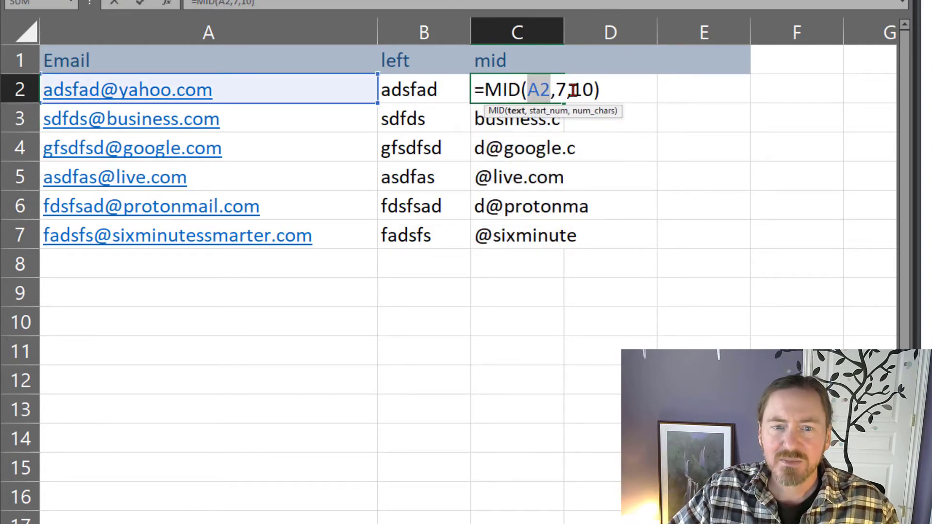
pyautogui.doubleClick(563, 89)
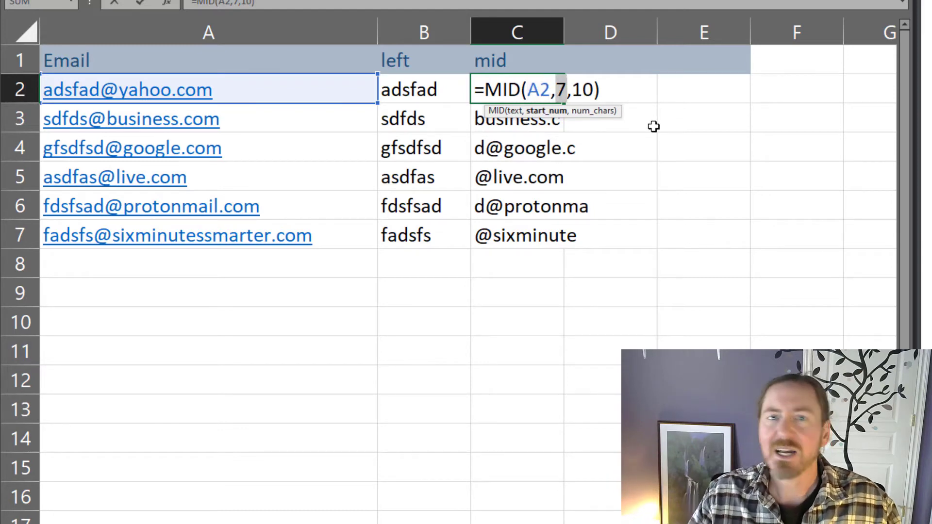
pyautogui.write('find("@",')
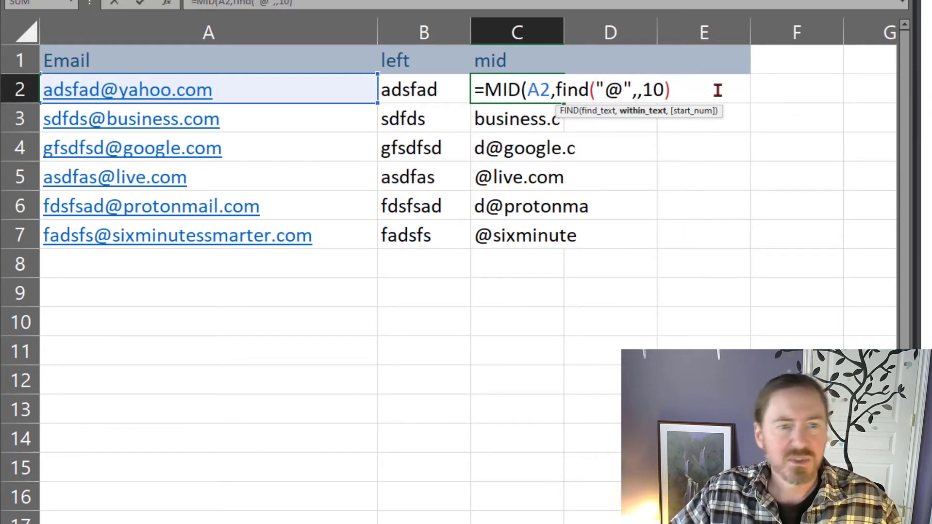
pyautogui.click(261, 93)
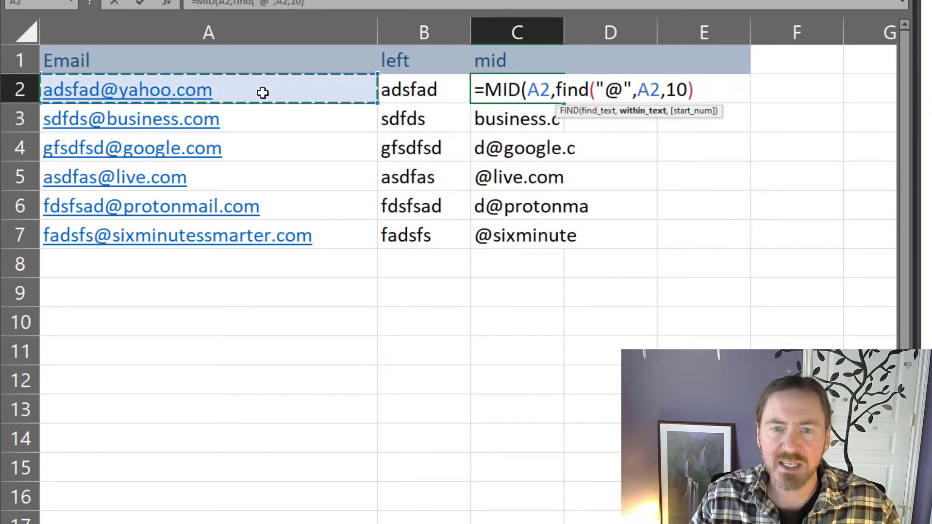
pyautogui.write(')')
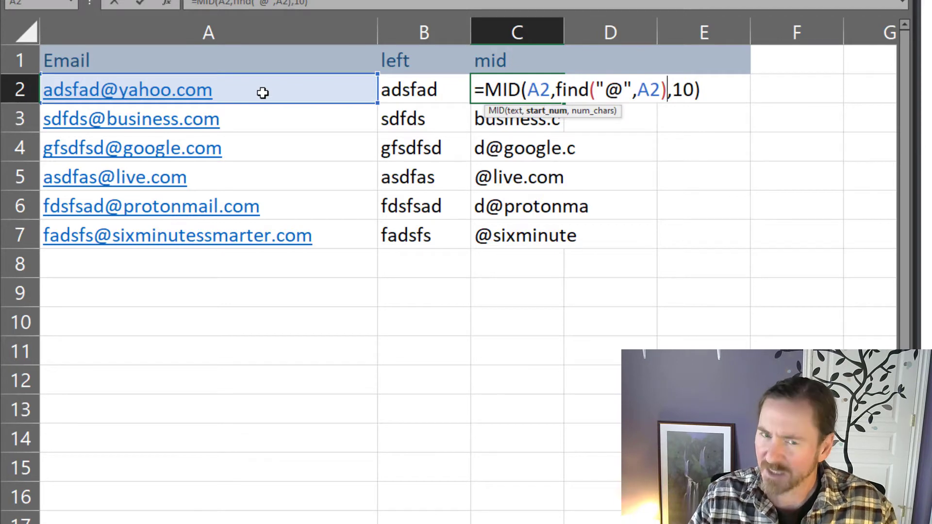
pyautogui.press('Return')
pyautogui.click(569, 93)
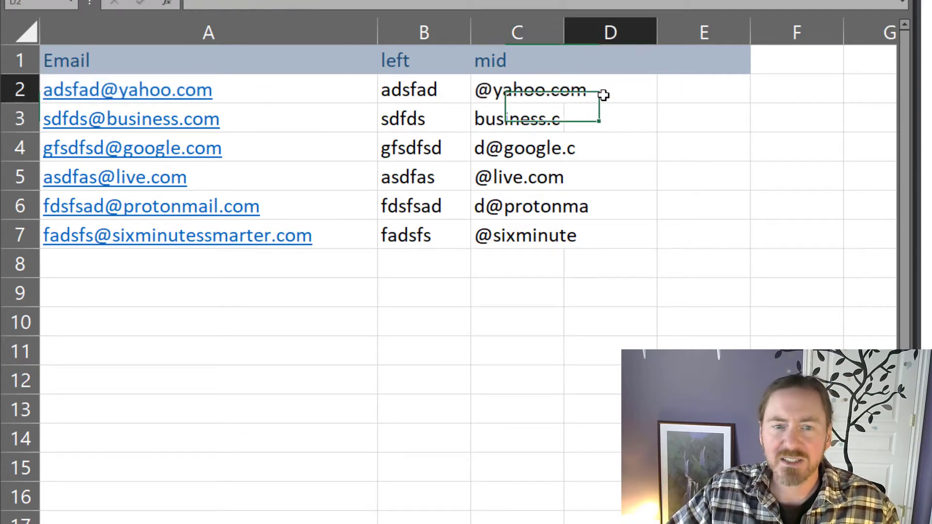
pyautogui.click(485, 77)
pyautogui.moveTo(566, 105); pyautogui.dragTo(554, 243)
# Step: Add 1 to the FIND result in C2, giving =MID(A2,FIND("@",A2)+1,10), and fill the formula down to C7
pyautogui.click(522, 94)
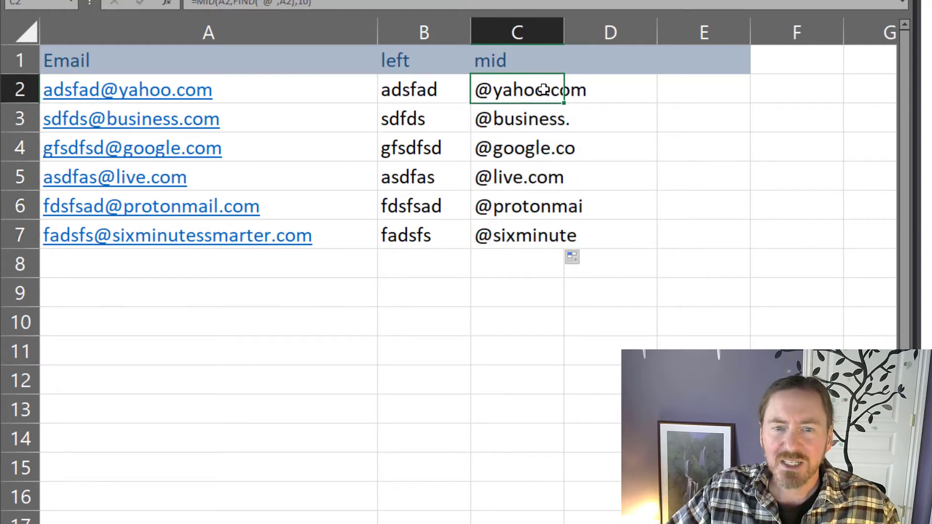
pyautogui.doubleClick(536, 91)
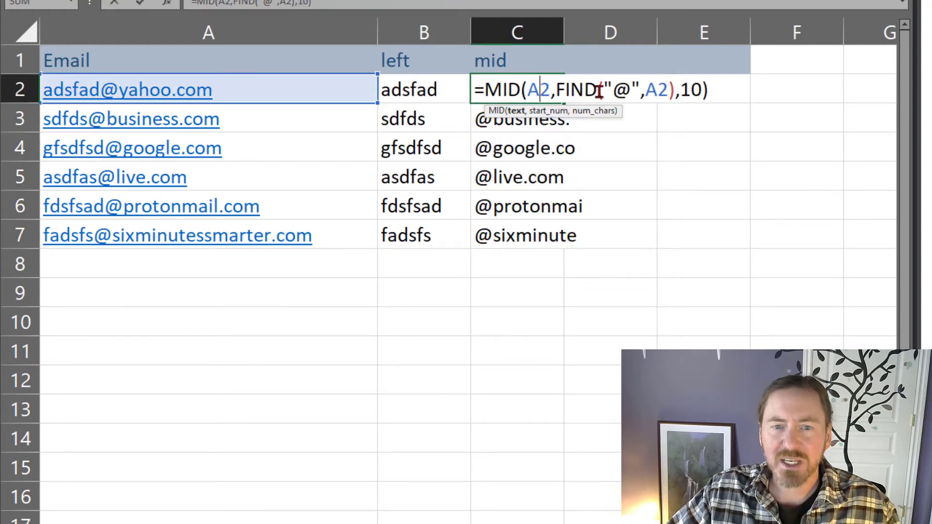
pyautogui.click(674, 92)
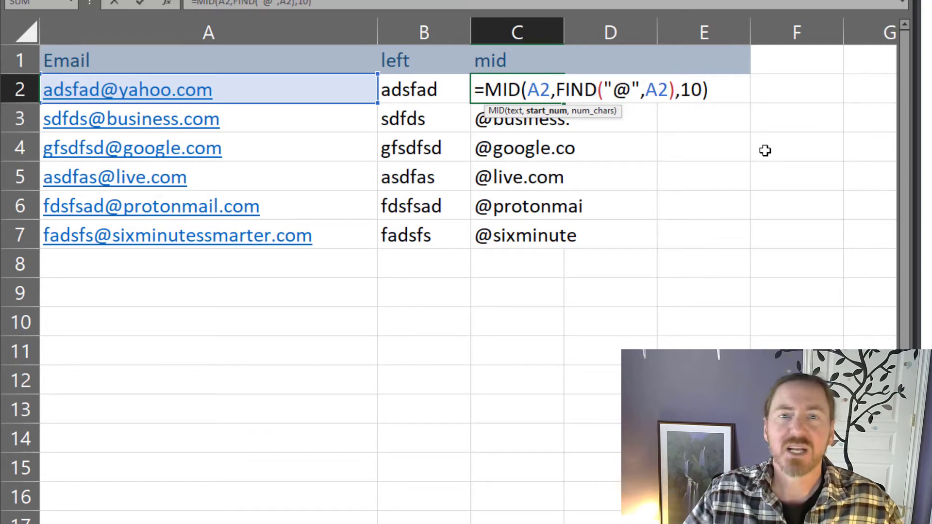
pyautogui.write('+1')
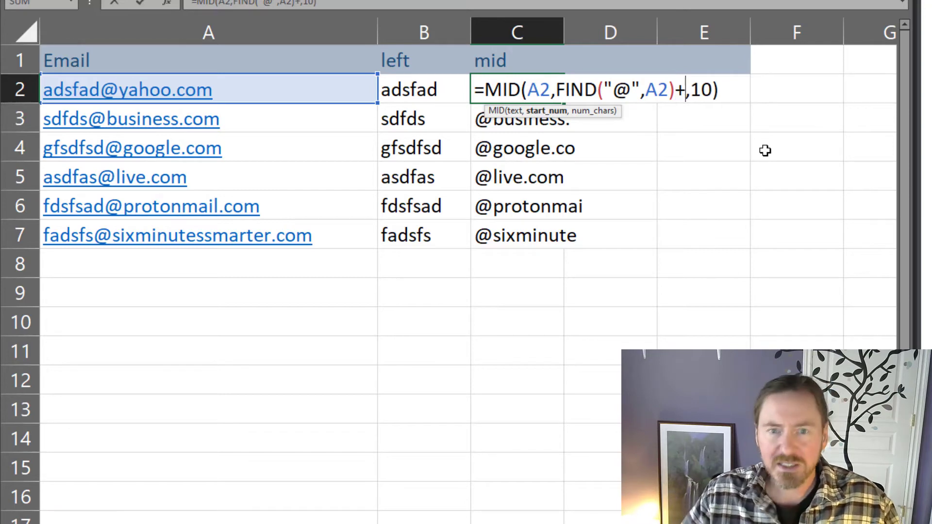
pyautogui.press('Return')
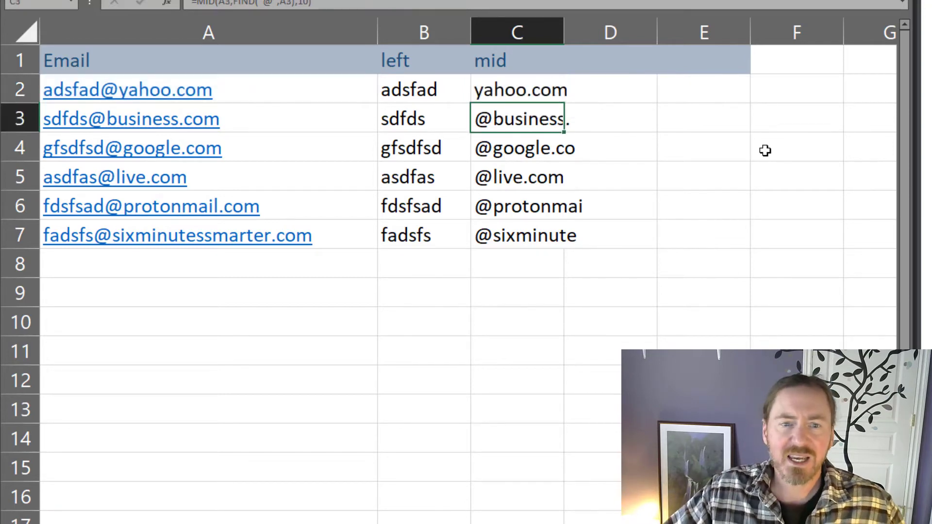
pyautogui.click(500, 90)
pyautogui.doubleClick(564, 102)
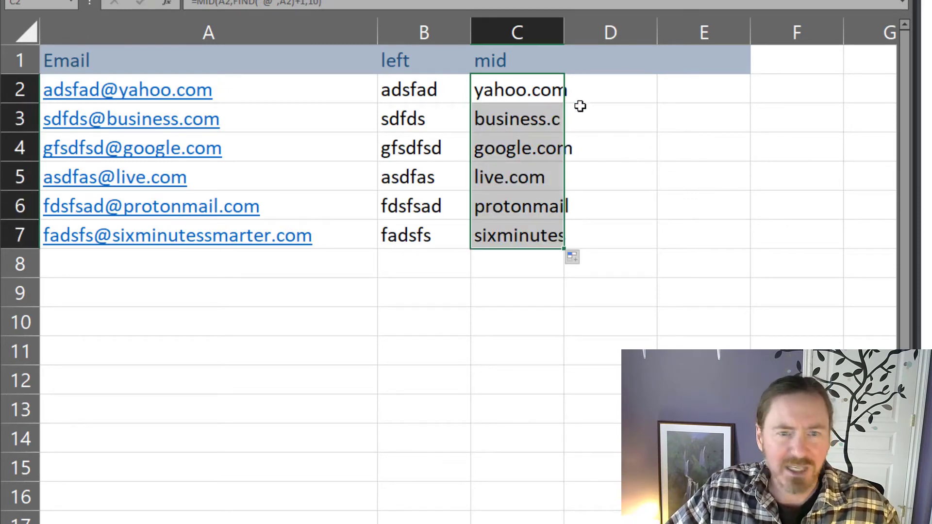
# Step: Set the number of characters in C2's MID formula to 30 and fill the formula down to C7
pyautogui.doubleClick(539, 90)
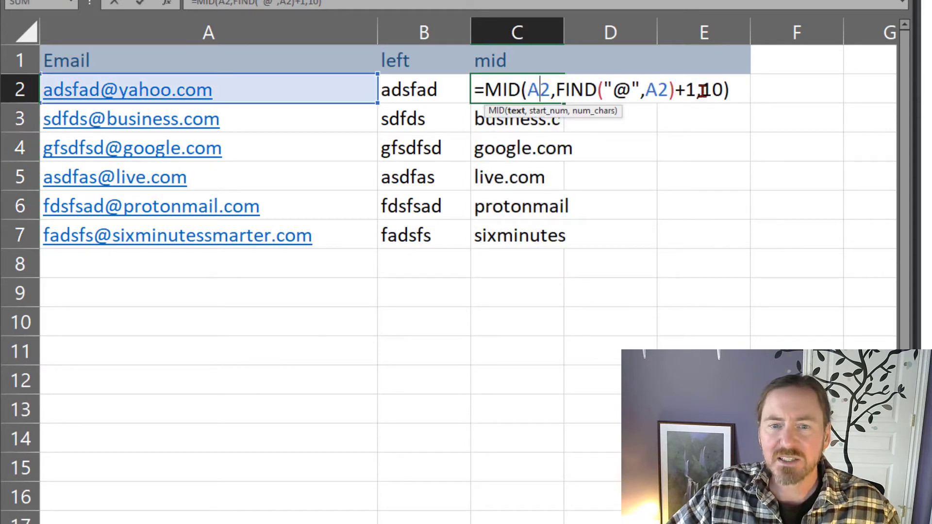
pyautogui.moveTo(702, 91); pyautogui.dragTo(722, 92)
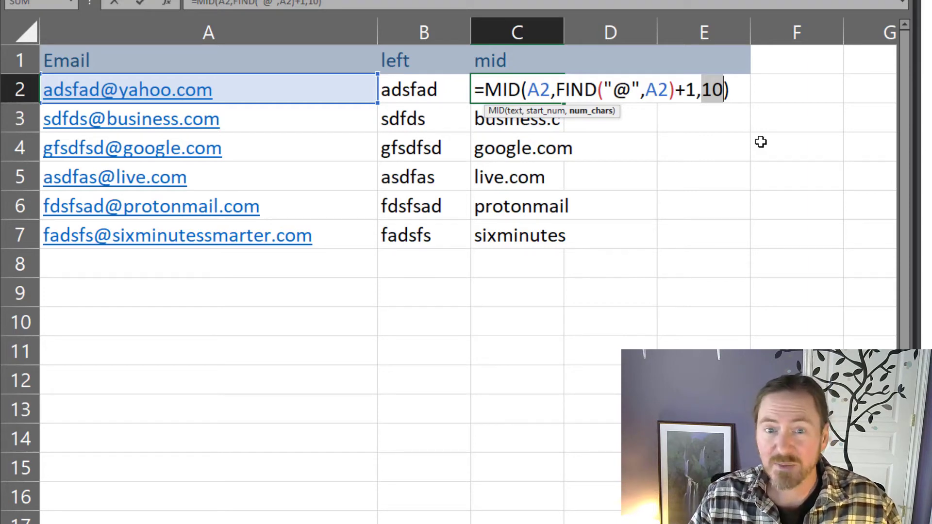
pyautogui.write('30')
pyautogui.press('Return')
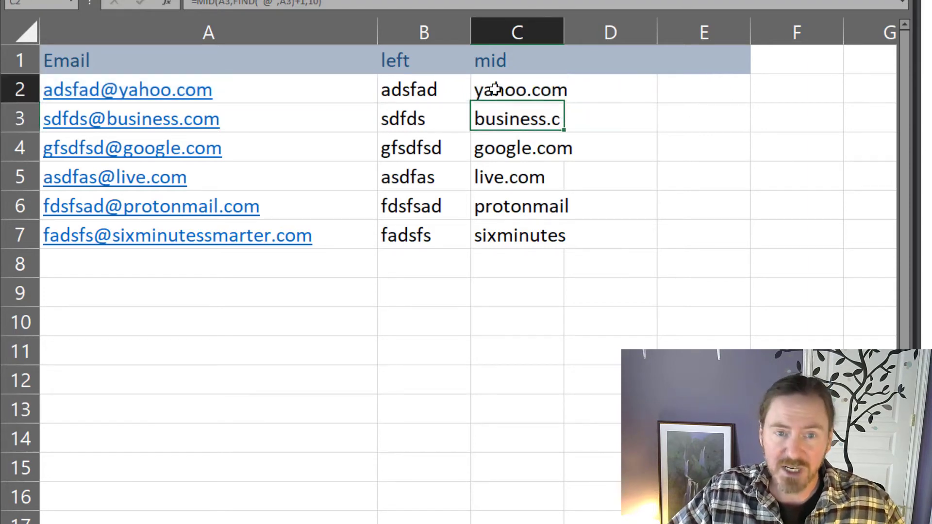
pyautogui.click(494, 89)
pyautogui.moveTo(564, 108); pyautogui.dragTo(564, 248)
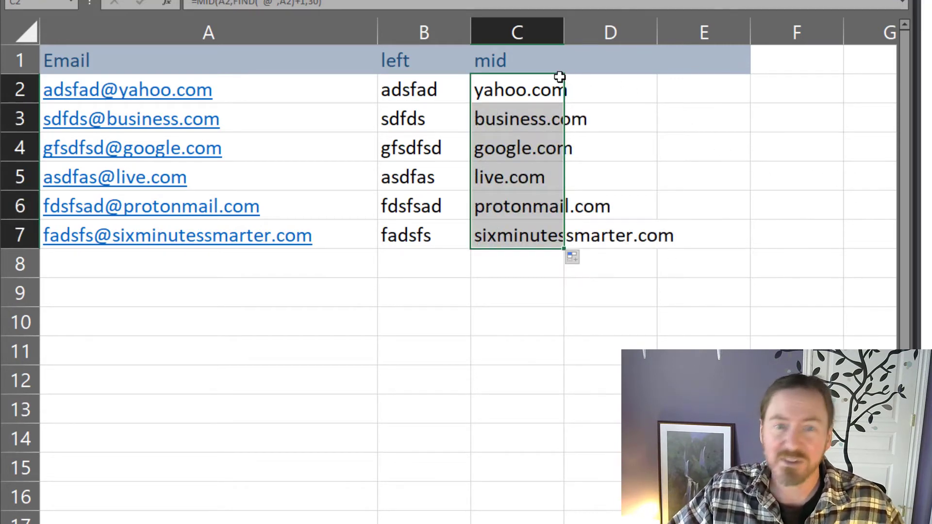
# Step: Replace the fixed number of characters in C2's MID formula with LEN(A2) and fill the formula down to C7
pyautogui.doubleClick(518, 91)
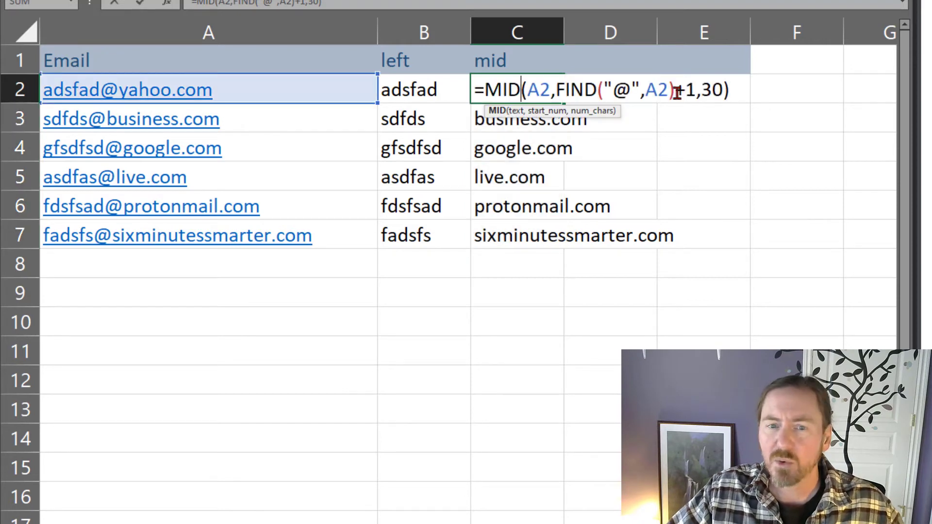
pyautogui.moveTo(702, 90); pyautogui.dragTo(724, 91)
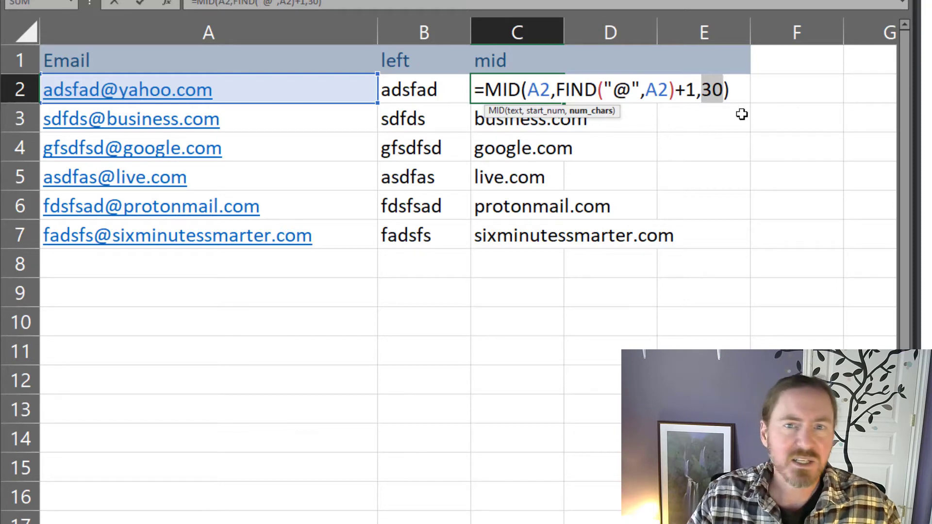
pyautogui.write('leng')
pyautogui.press('BackSpace')
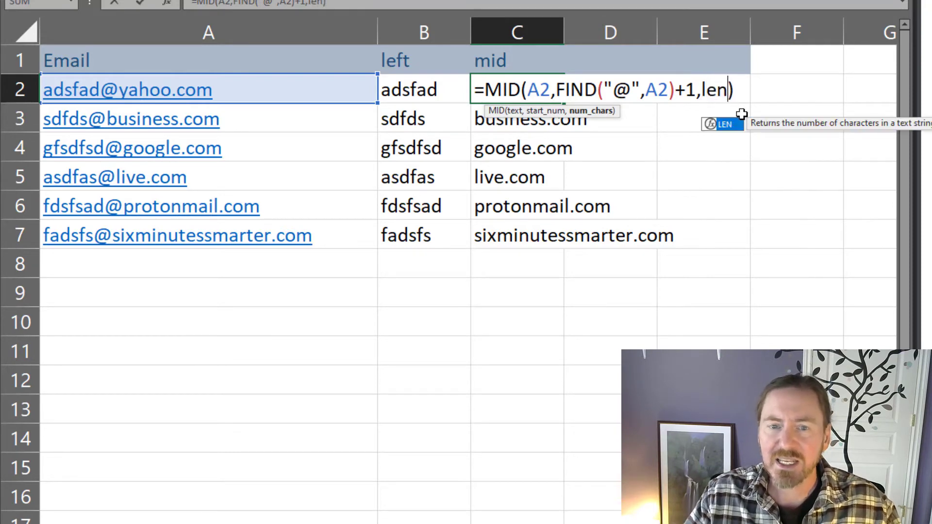
pyautogui.write('(')
pyautogui.click(329, 86)
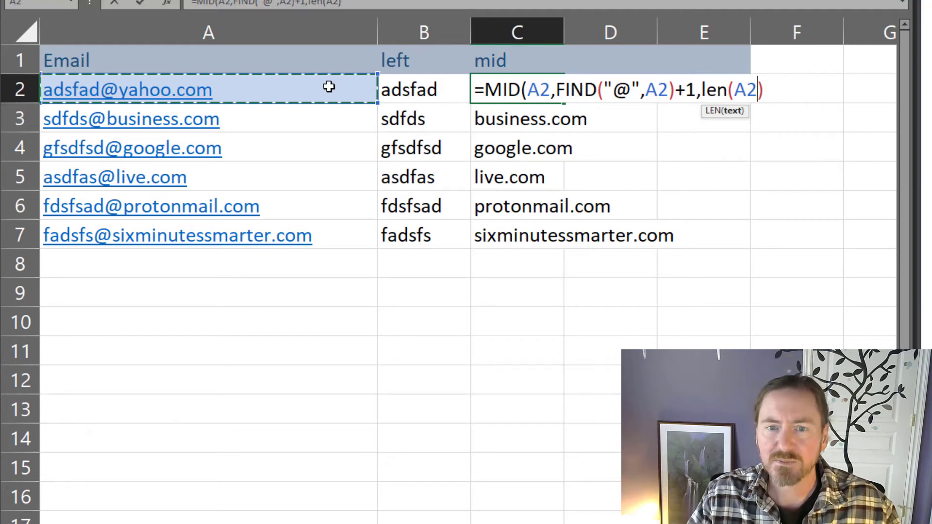
pyautogui.write(')')
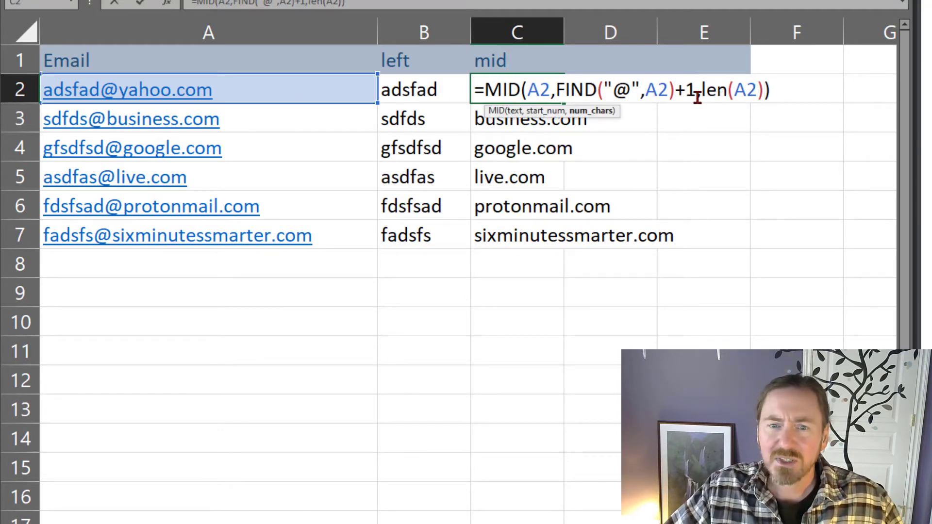
pyautogui.moveTo(700, 92); pyautogui.dragTo(759, 89)
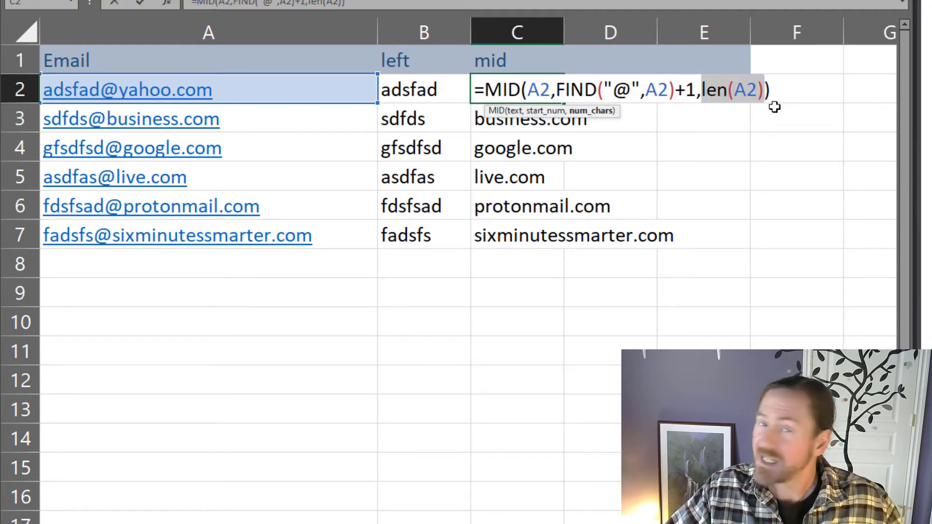
pyautogui.write('30')
pyautogui.press('Return')
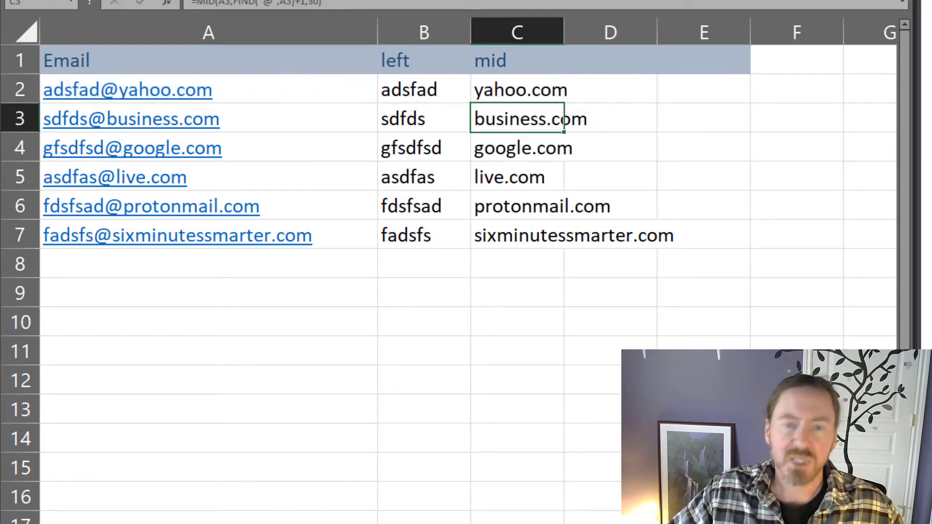
pyautogui.click(547, 89)
pyautogui.moveTo(564, 102); pyautogui.dragTo(558, 242)
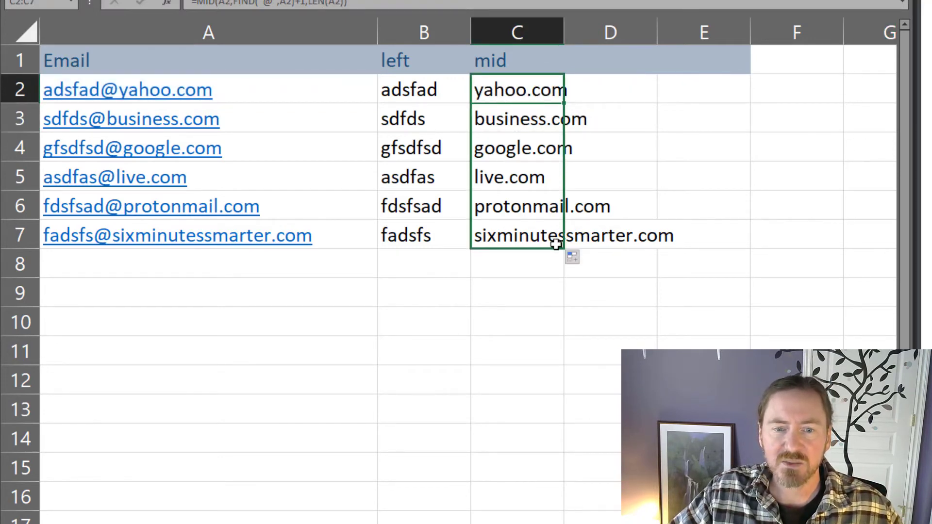
pyautogui.click(536, 93)
pyautogui.doubleClick(536, 93)
pyautogui.click(772, 90)
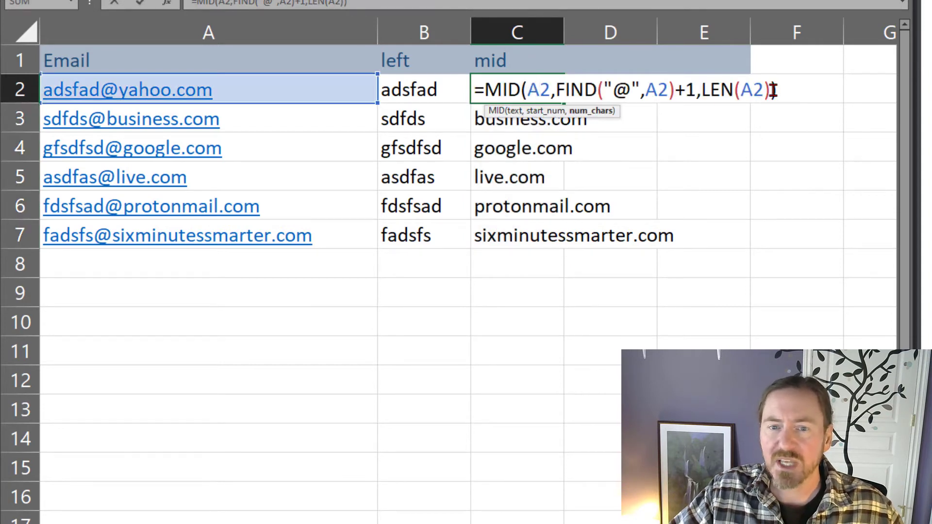
pyautogui.moveTo(705, 91); pyautogui.dragTo(773, 91)
pyautogui.click(775, 126)
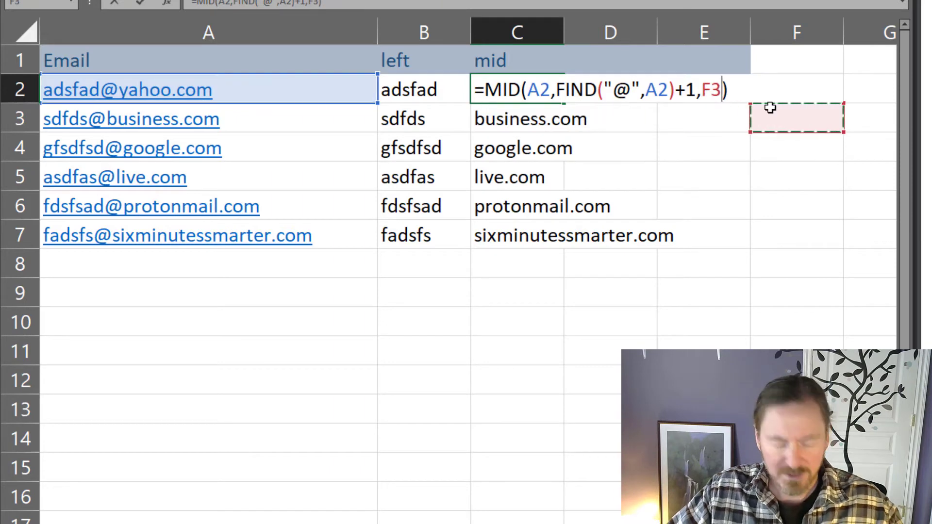
pyautogui.press('Escape')
# Step: Subtract FIND("@",A2) from LEN(A2) in C2's MID formula and fill the formula down to C7
pyautogui.doubleClick(521, 89)
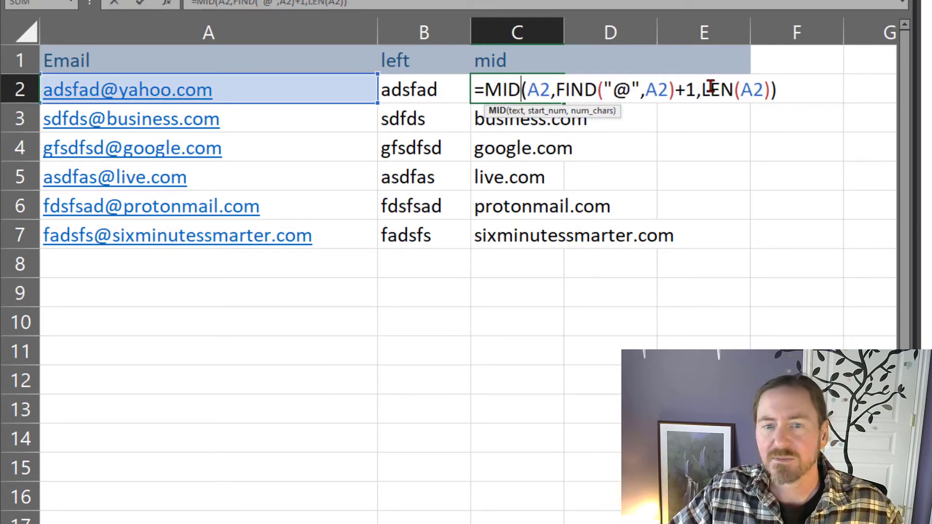
pyautogui.click(771, 90)
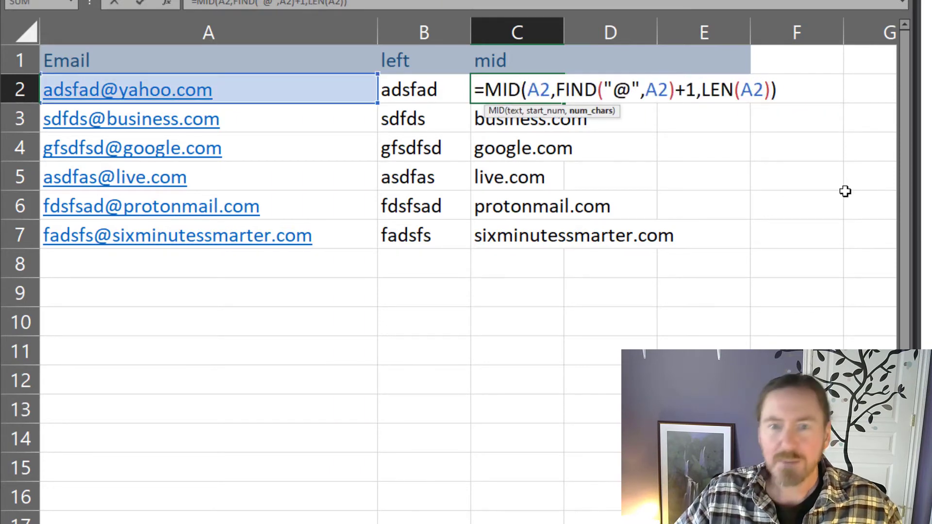
pyautogui.write('-find(')
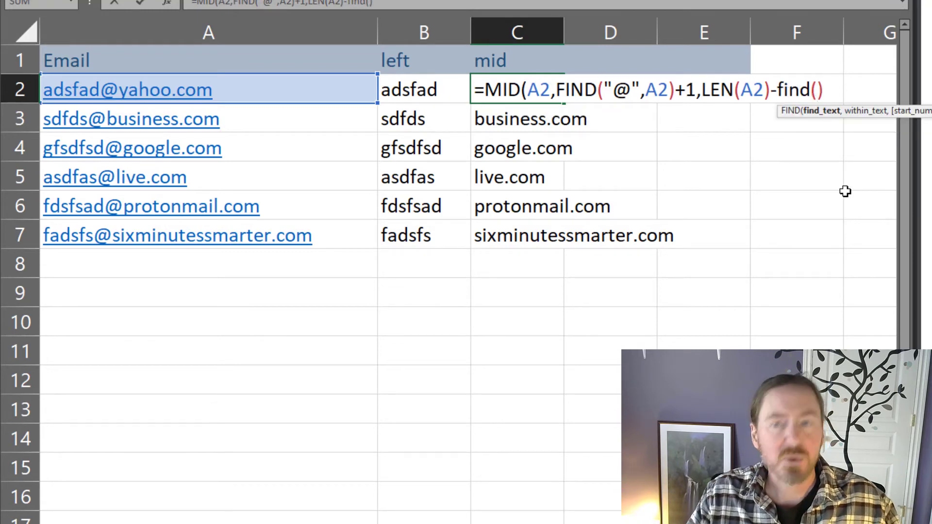
pyautogui.write('"@",')
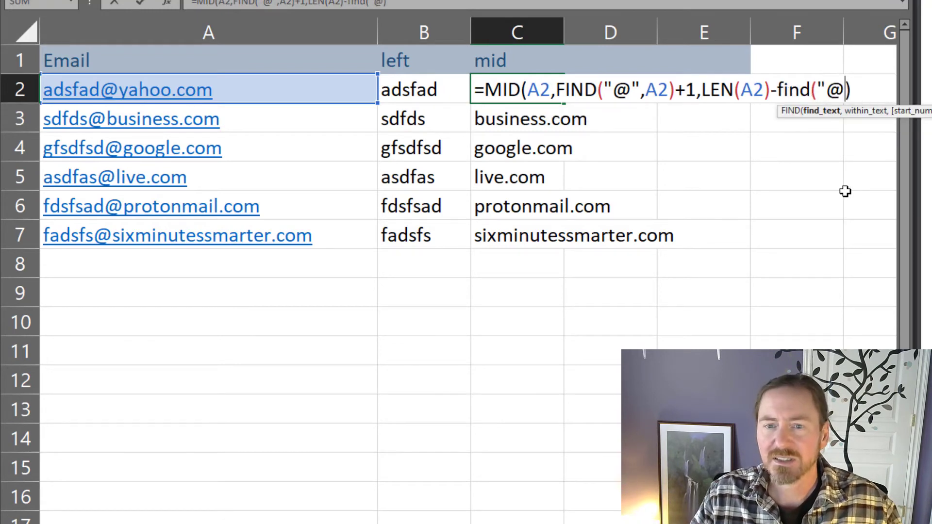
pyautogui.click(328, 94)
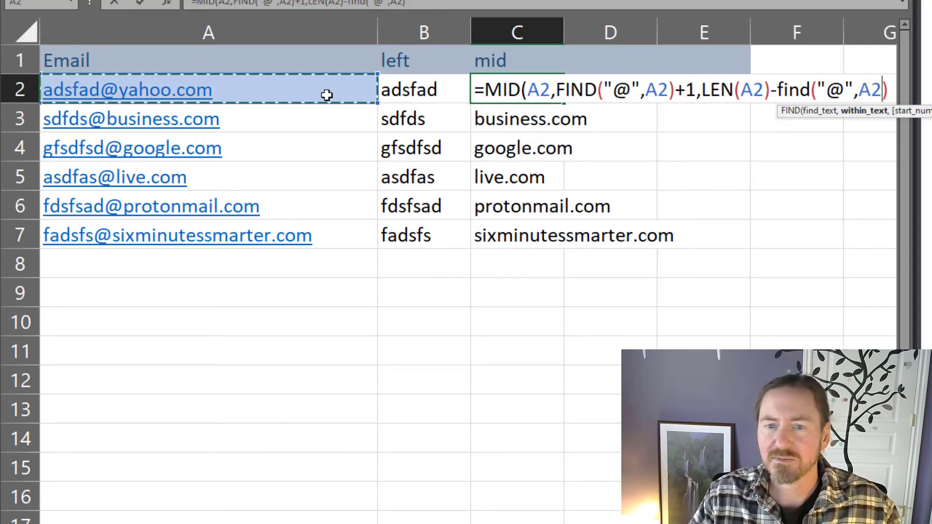
pyautogui.write(')')
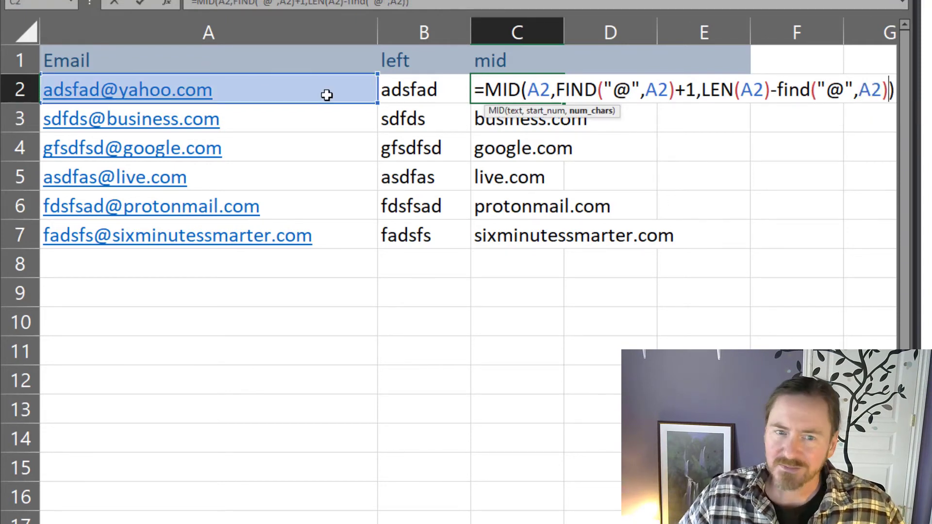
pyautogui.press('Return')
pyautogui.click(526, 91)
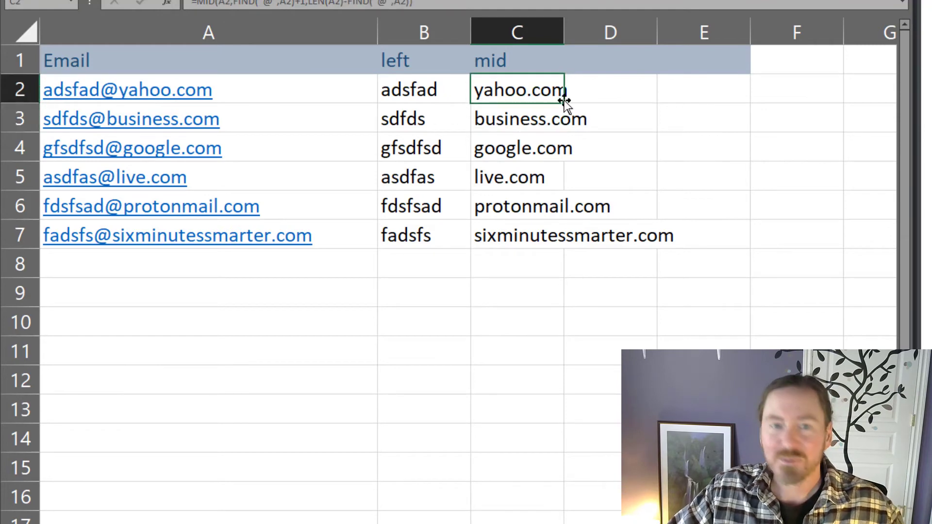
pyautogui.moveTo(564, 101); pyautogui.dragTo(558, 244)
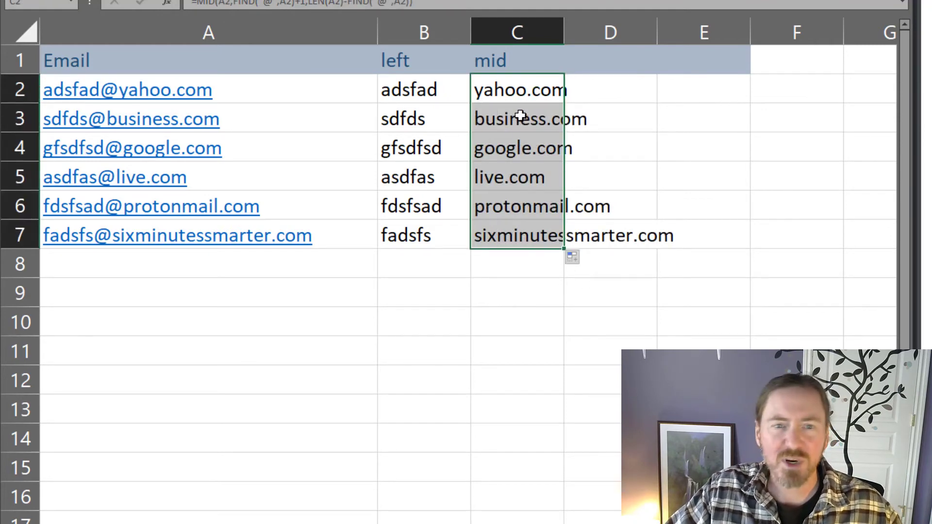
# Step: Examine the text, start number and number of characters arguments of the MID formula in C2
pyautogui.doubleClick(518, 92)
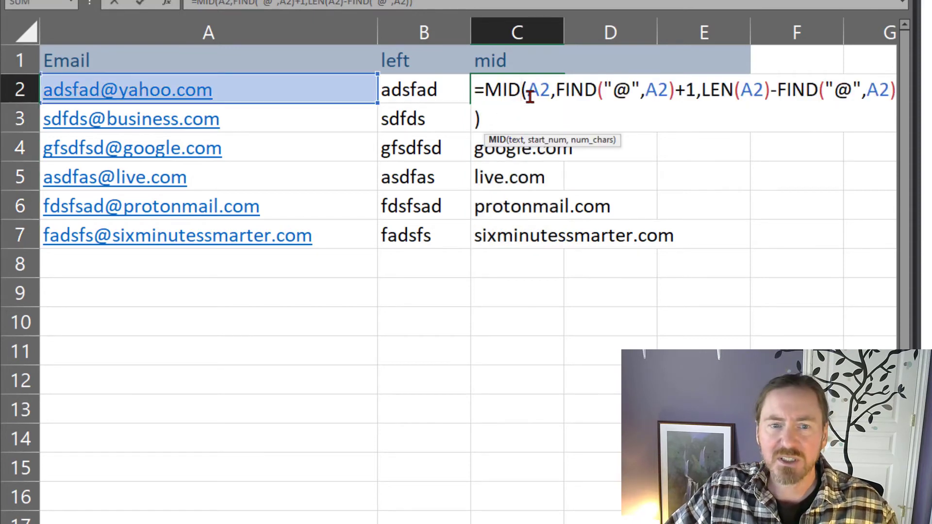
pyautogui.moveTo(527, 93); pyautogui.dragTo(693, 98)
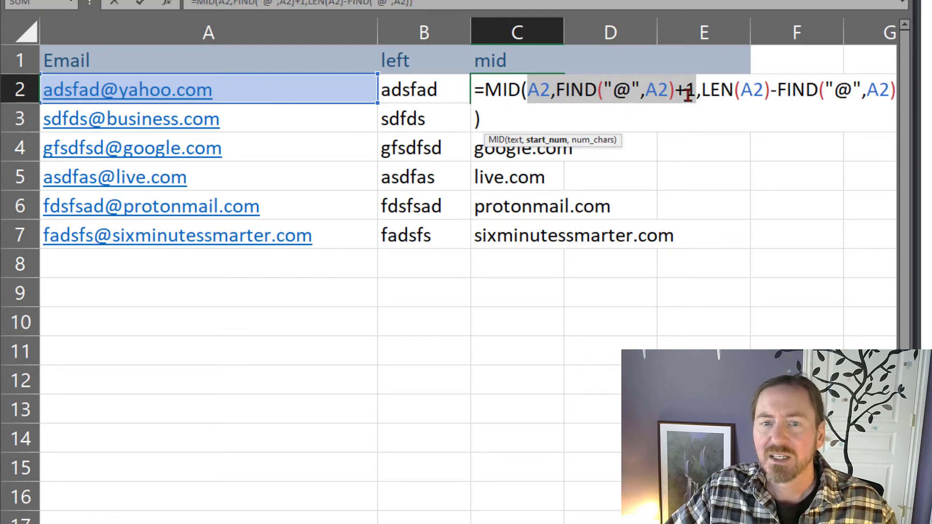
pyautogui.moveTo(702, 93); pyautogui.dragTo(890, 94)
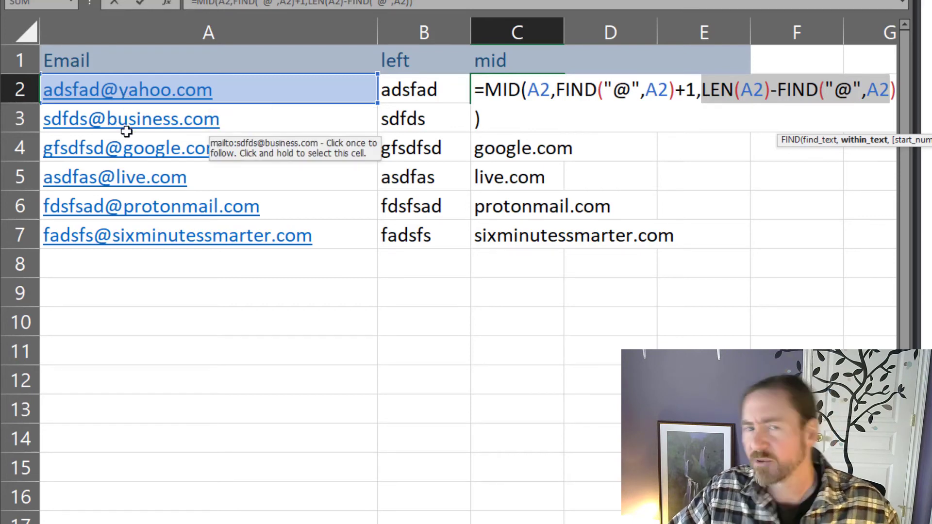
pyautogui.press('Return')
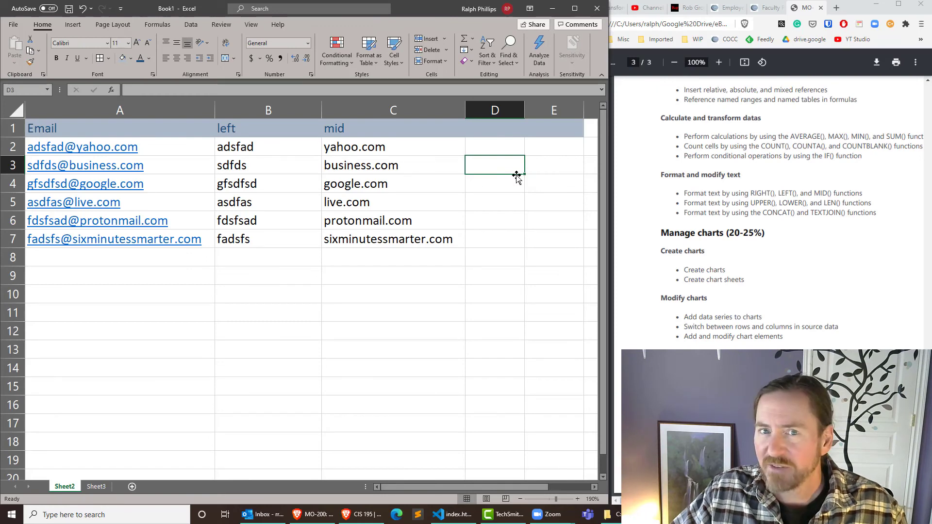
# Step: Enter the column heading "right" in D1
pyautogui.click(512, 130)
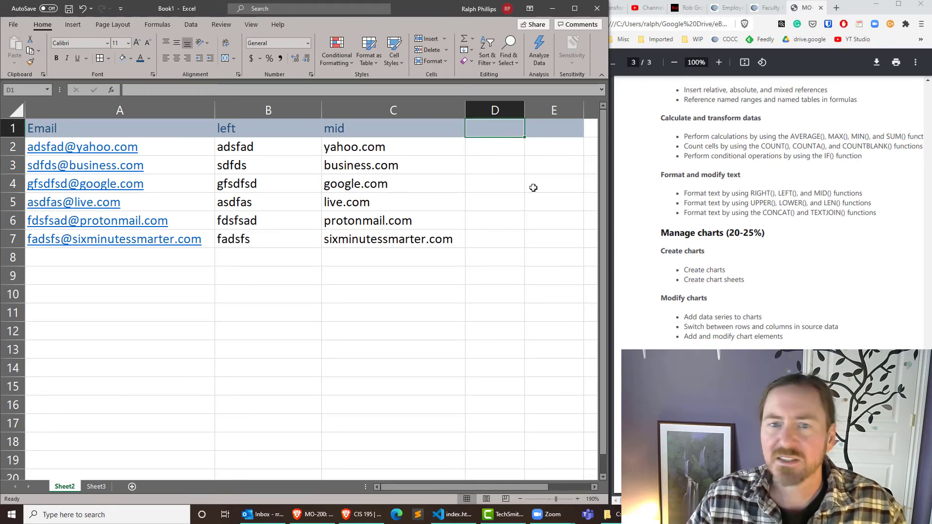
pyautogui.write('right')
pyautogui.press('Return')
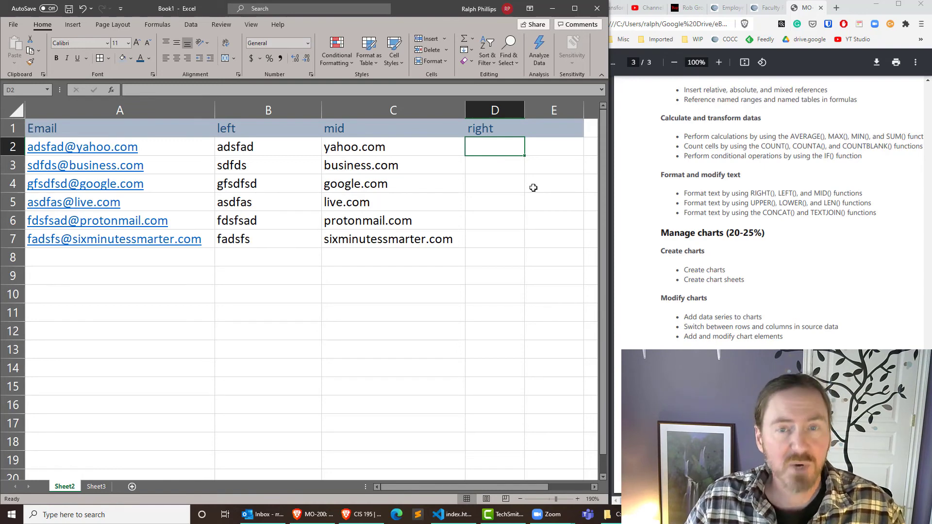
# Step: Enter =RIGHT(A2,3) in D2 and fill the formula down to D7
pyautogui.write('=')
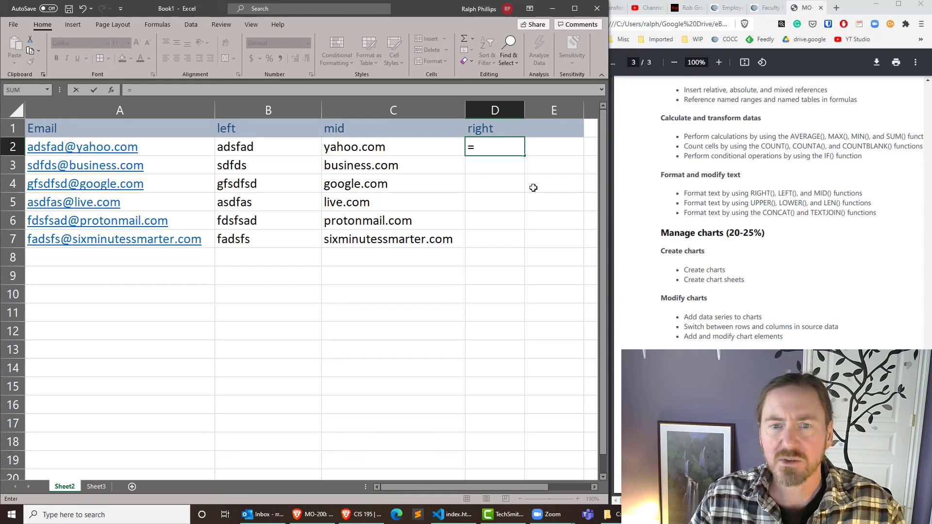
pyautogui.write('right(')
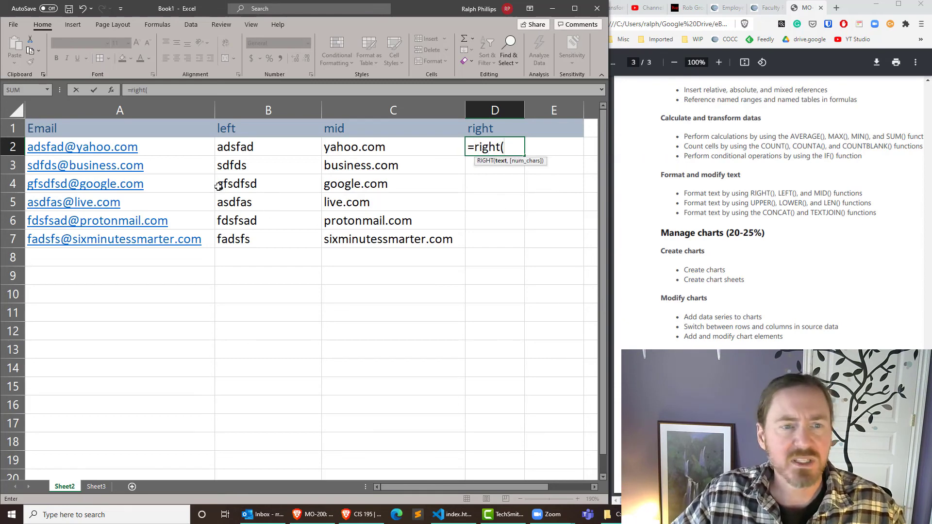
pyautogui.click(160, 146)
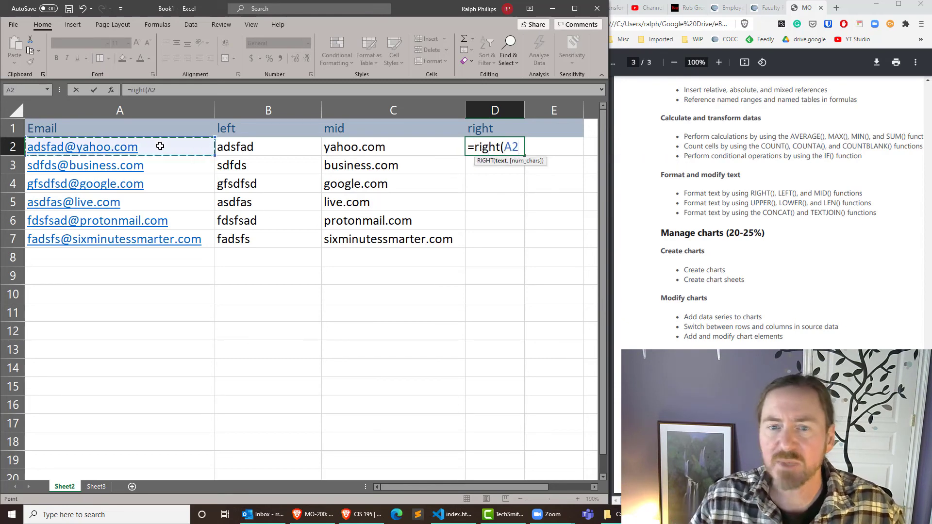
pyautogui.write(',')
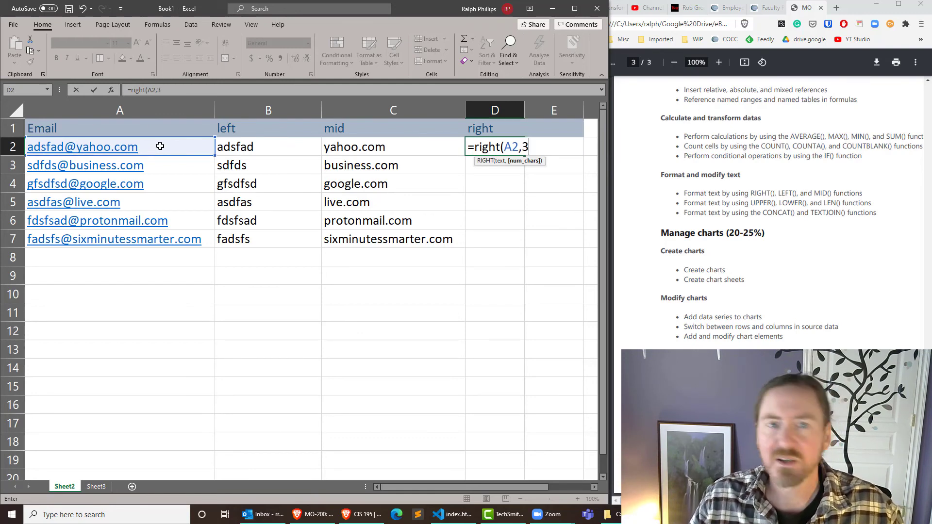
pyautogui.write('3')
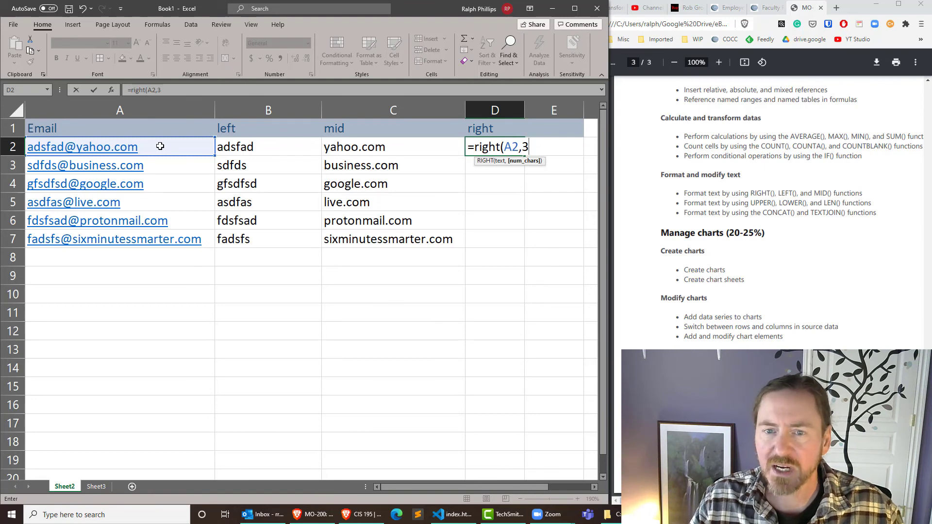
pyautogui.write(')')
pyautogui.press('Return')
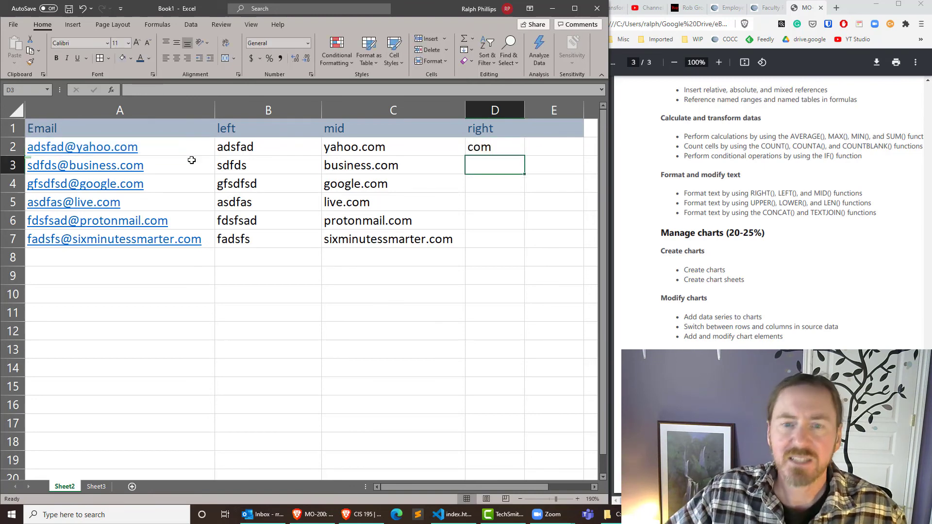
pyautogui.click(501, 145)
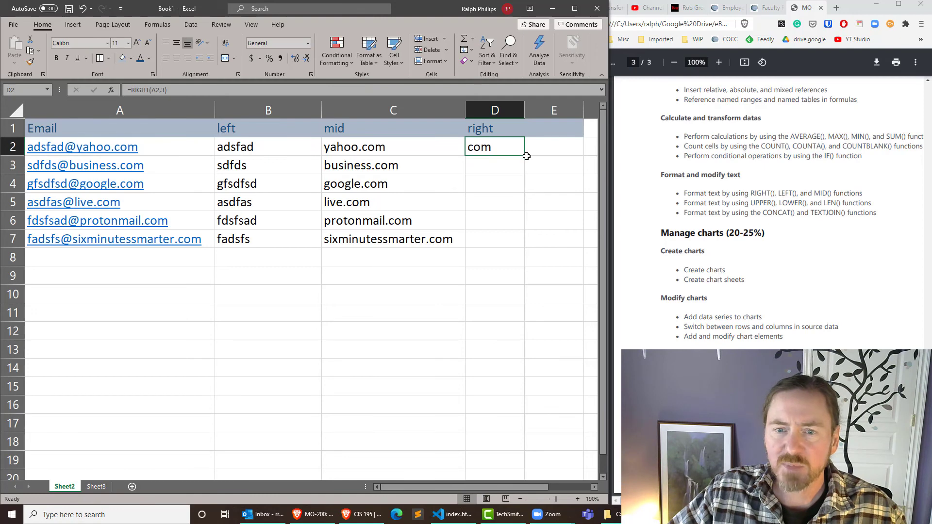
pyautogui.moveTo(525, 155); pyautogui.dragTo(517, 247)
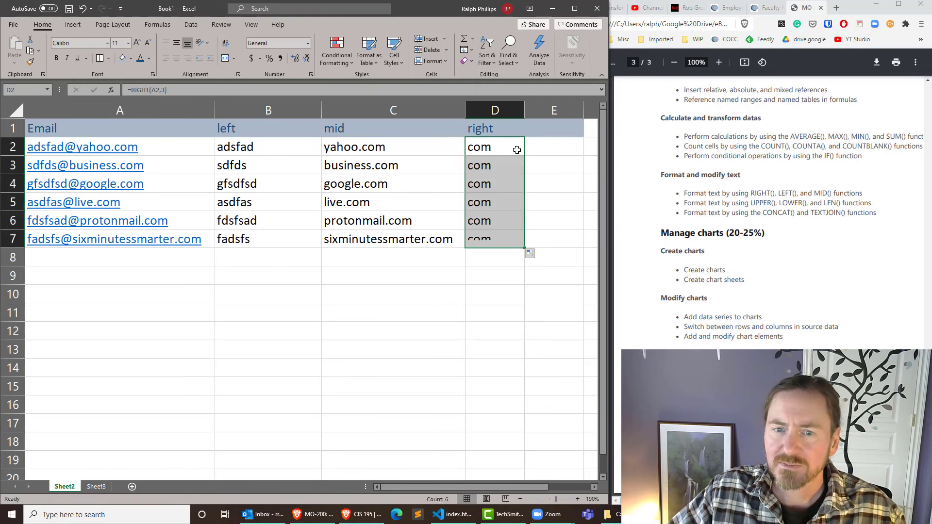
# Step: Check the number of characters argument in D2's RIGHT formula and display the worksheet's formulas instead of their results
pyautogui.doubleClick(506, 147)
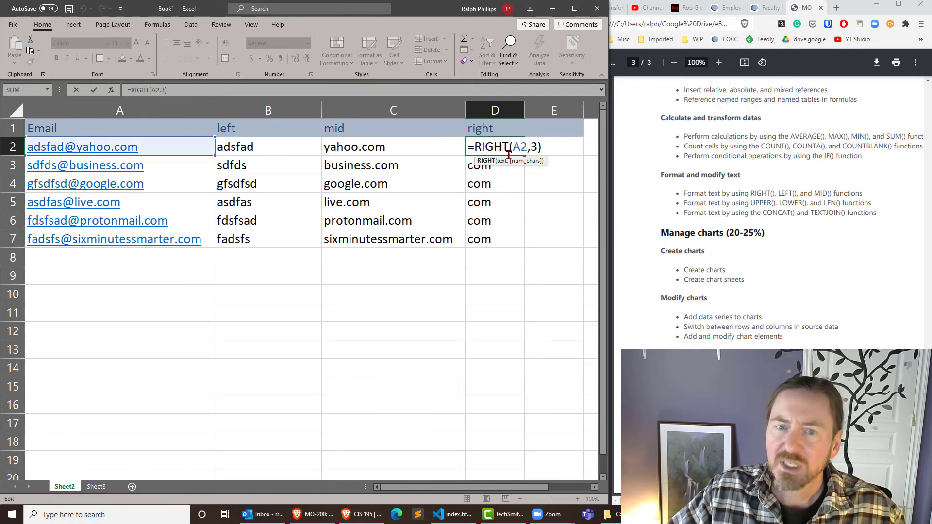
pyautogui.doubleClick(533, 147)
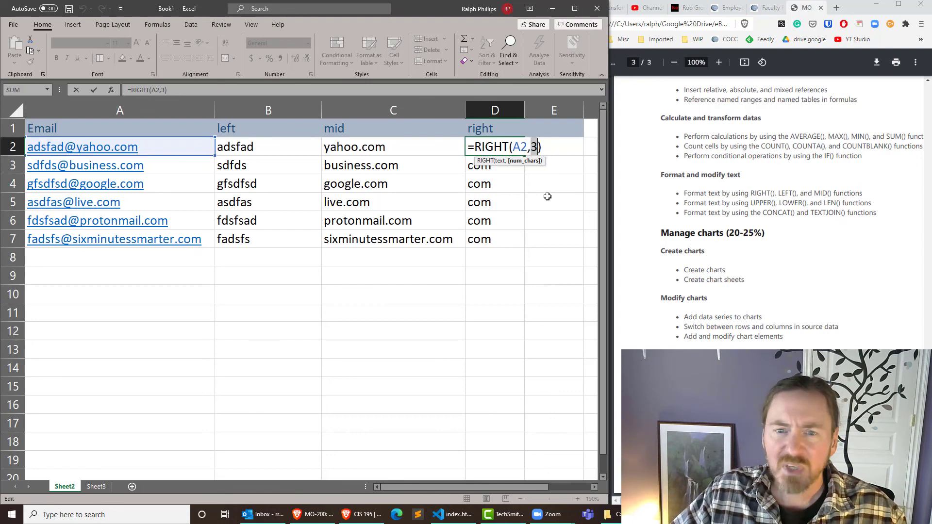
pyautogui.click(518, 216)
pyautogui.hotkey('ctrl', '`')
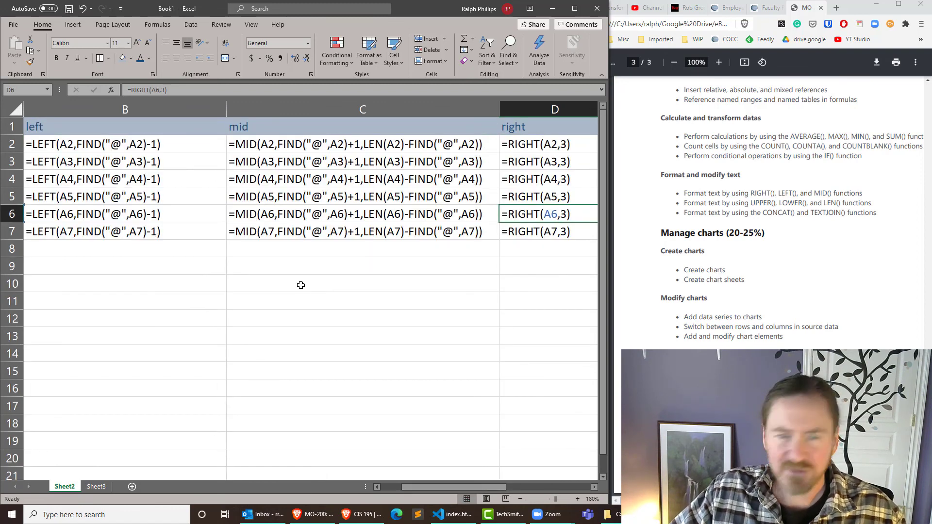
pyautogui.click(271, 267)
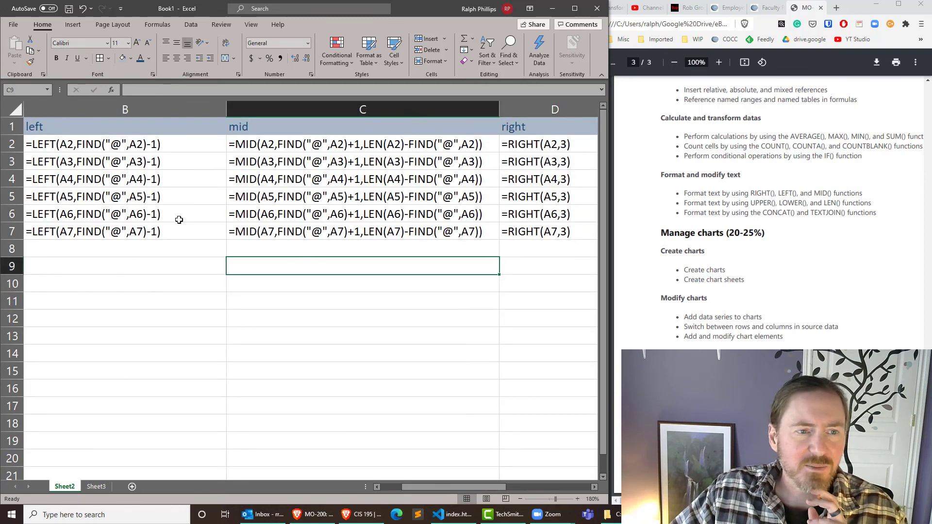